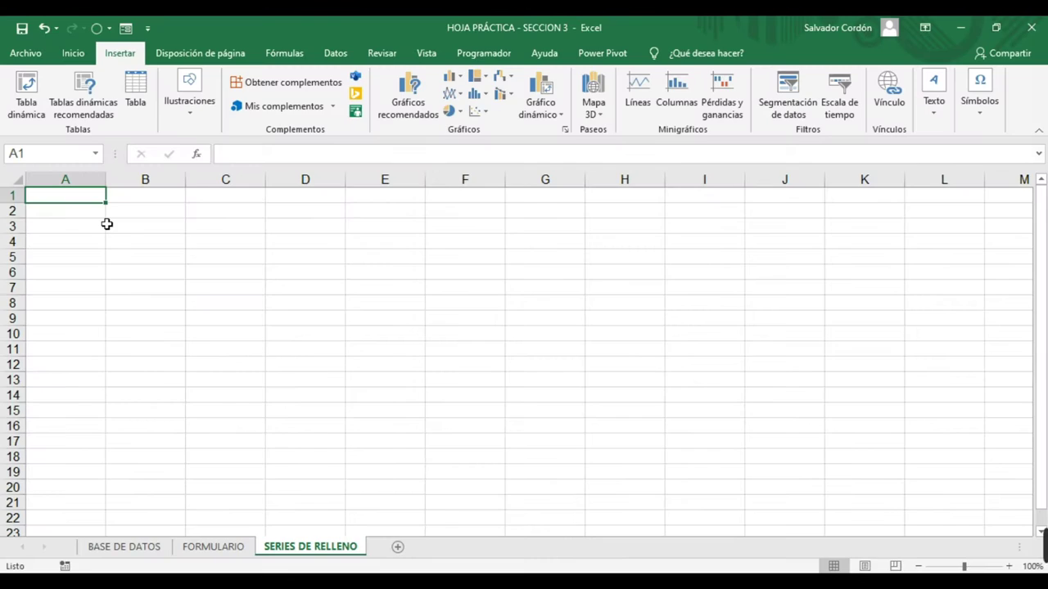
Enter the numbers 1, 2, 3 and 4 individually across cells A1 to D1
{"action": "type", "text": "1"}
{"action": "key", "text": "Return"}
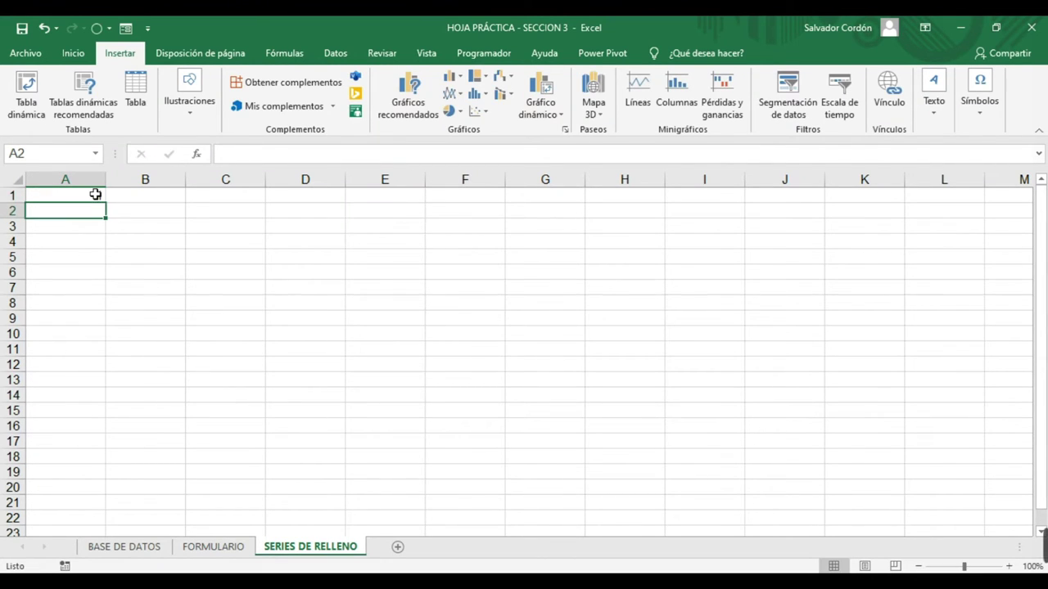
{"action": "left_click", "coordinate": [96, 194]}
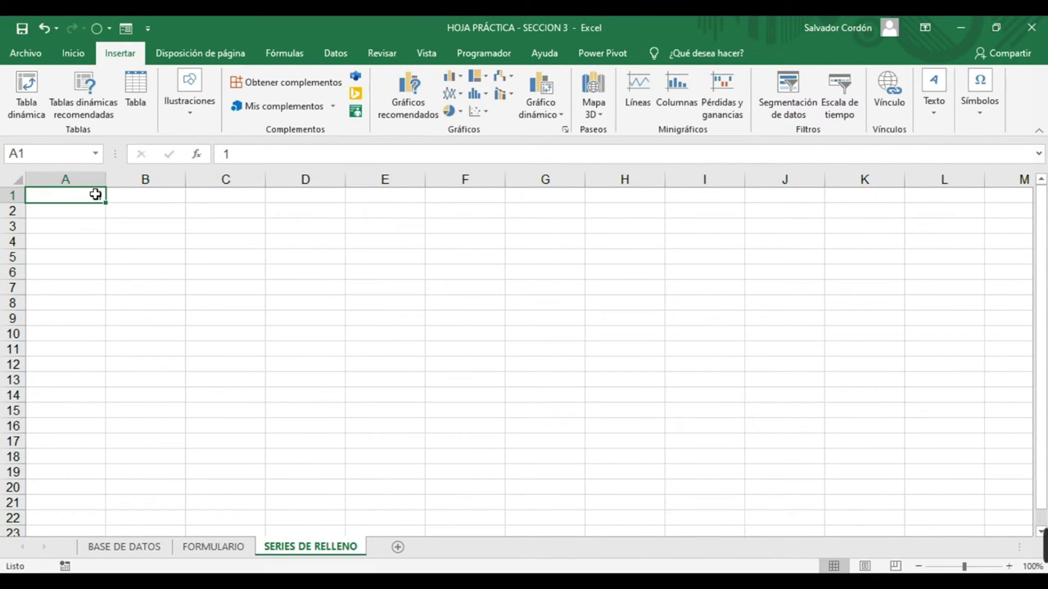
{"action": "left_click", "coordinate": [201, 314]}
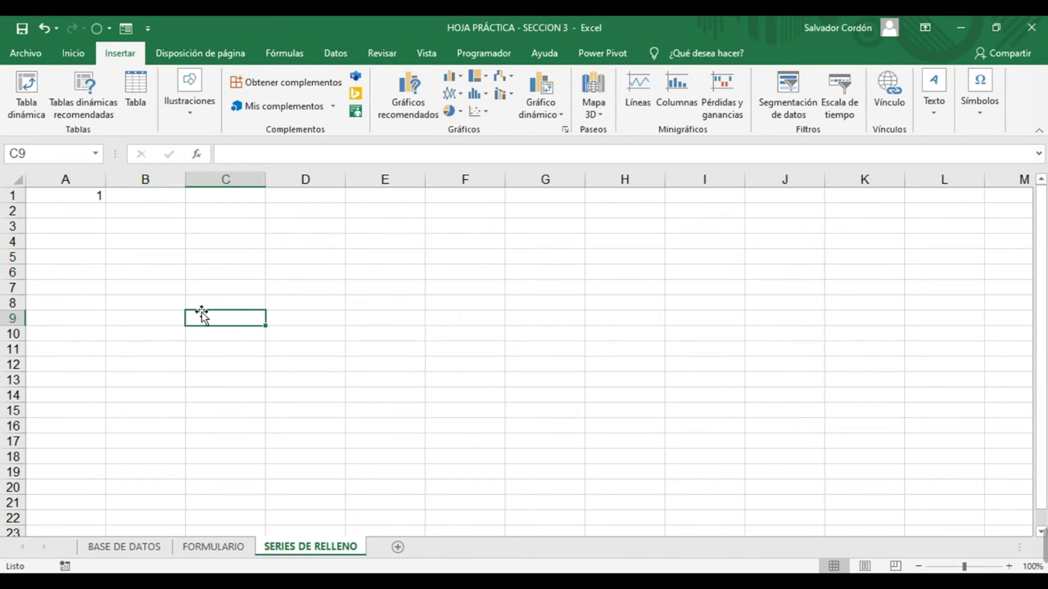
{"action": "left_click", "coordinate": [90, 199]}
{"action": "left_click", "coordinate": [141, 205]}
{"action": "type", "text": "2"}
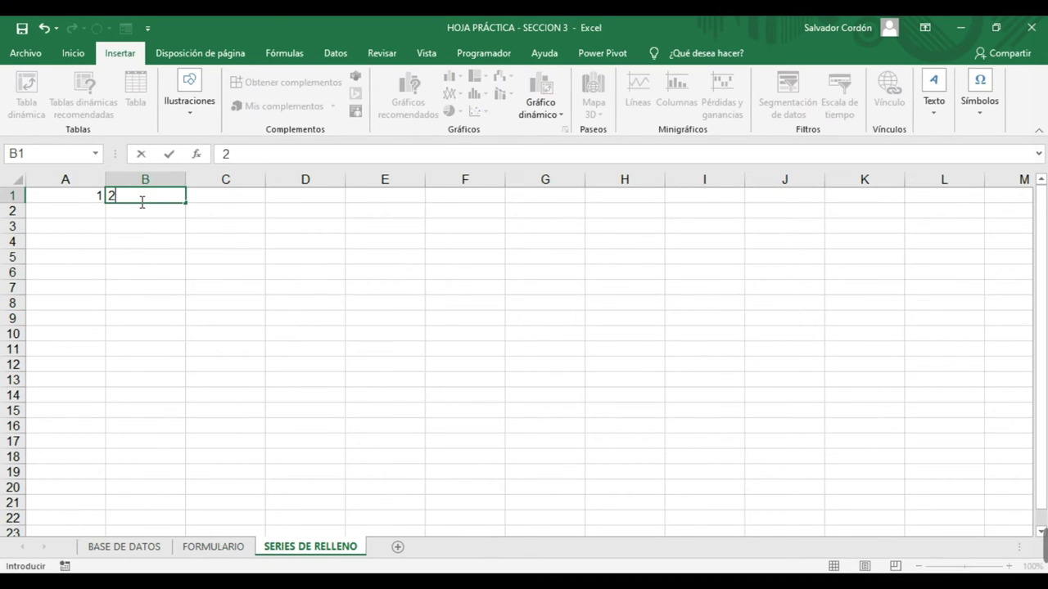
{"action": "key", "text": "Tab"}
{"action": "type", "text": "3"}
{"action": "key", "text": "Return"}
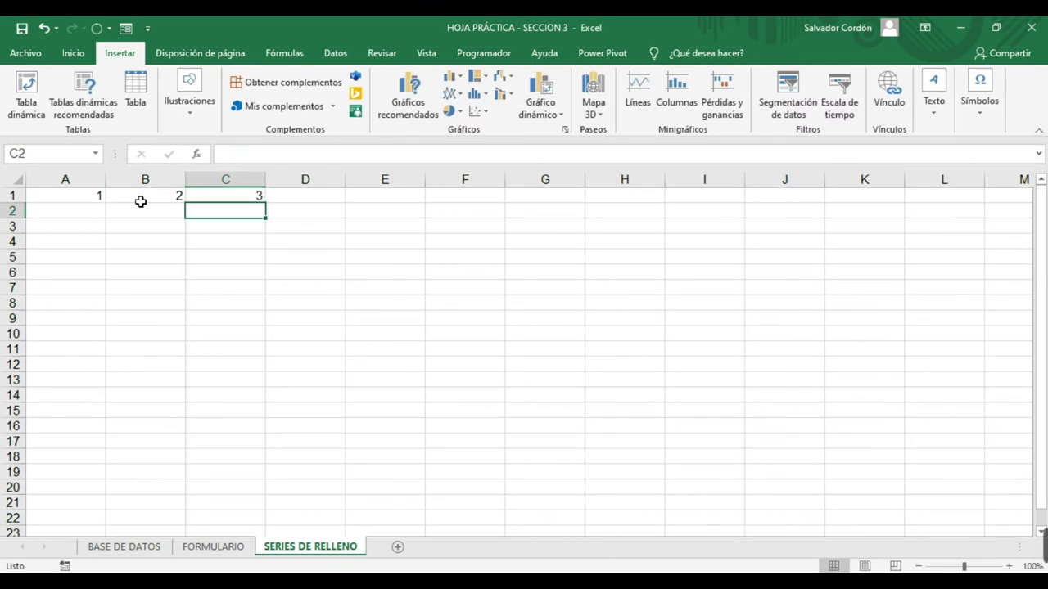
{"action": "key", "text": "Right"}
{"action": "key", "text": "Up"}
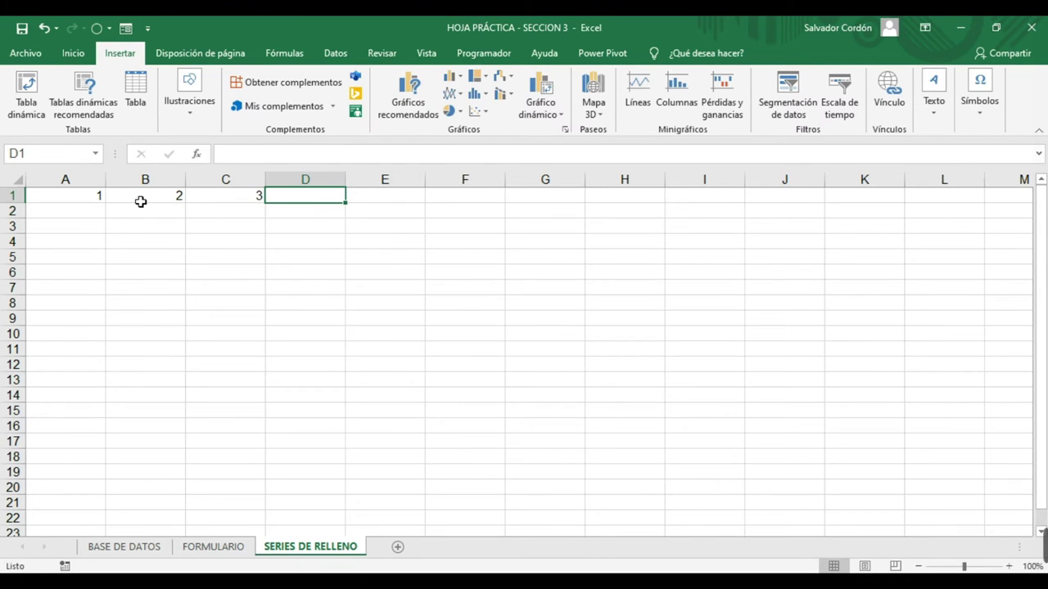
{"action": "type", "text": "4"}
{"action": "key", "text": "Return"}
Clear the numbers from cells A1 to D1
{"action": "key", "text": "Up"}
{"action": "key", "text": "Left"}
{"action": "key", "text": "Left"}
{"action": "key", "text": "Left"}
{"action": "key", "text": "shift+Right"}
{"action": "key", "text": "shift+Right"}
{"action": "key", "text": "shift+Right"}
{"action": "key", "text": "shift+Right"}
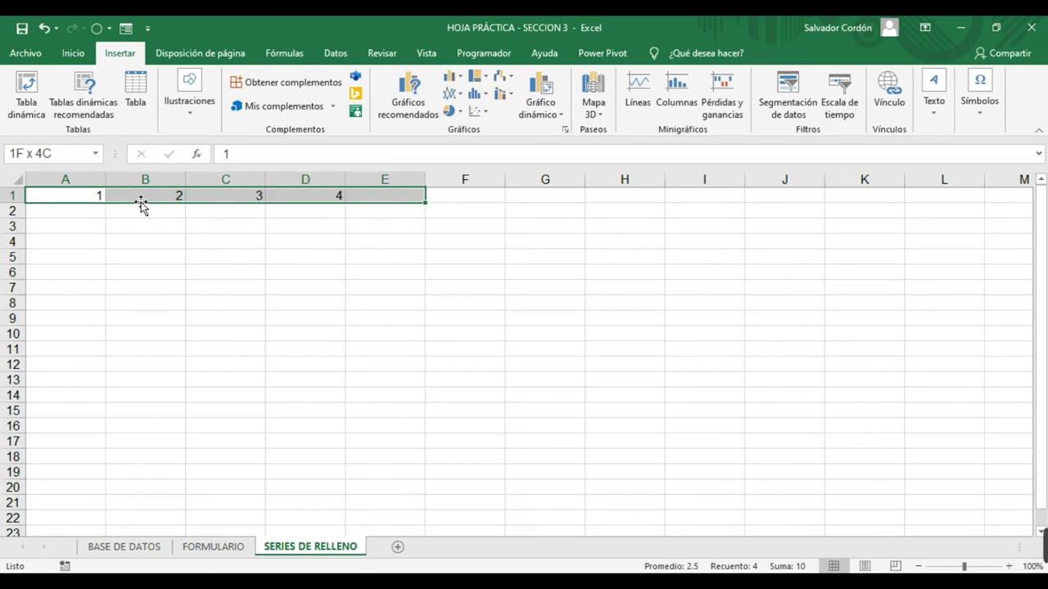
{"action": "key", "text": "shift+Left"}
{"action": "key", "text": "Delete"}
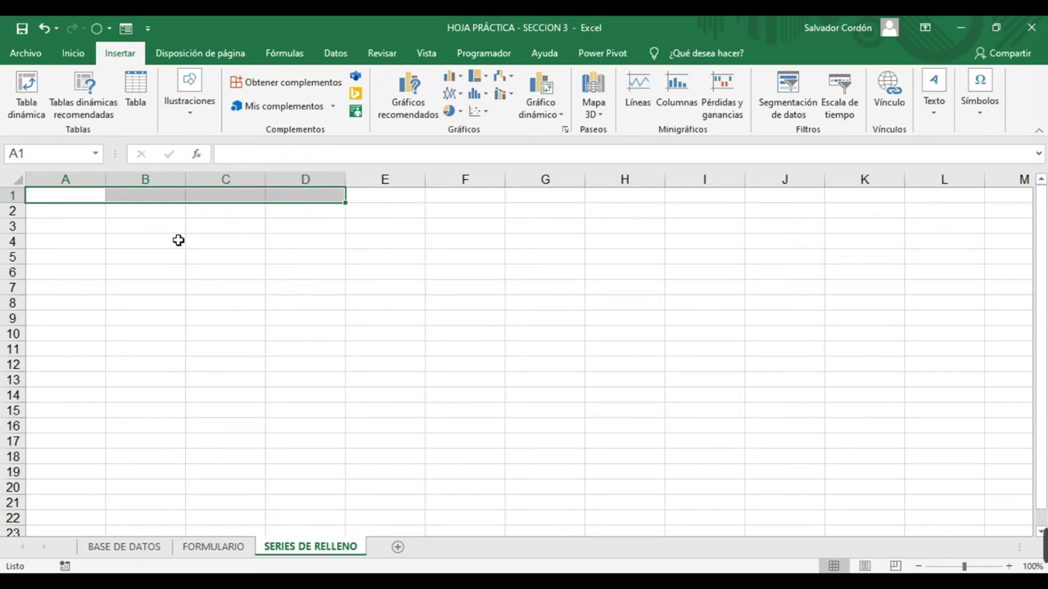
Enter the row label NUMERICA in cell A2
{"action": "left_click", "coordinate": [178, 240]}
{"action": "left_click", "coordinate": [165, 225]}
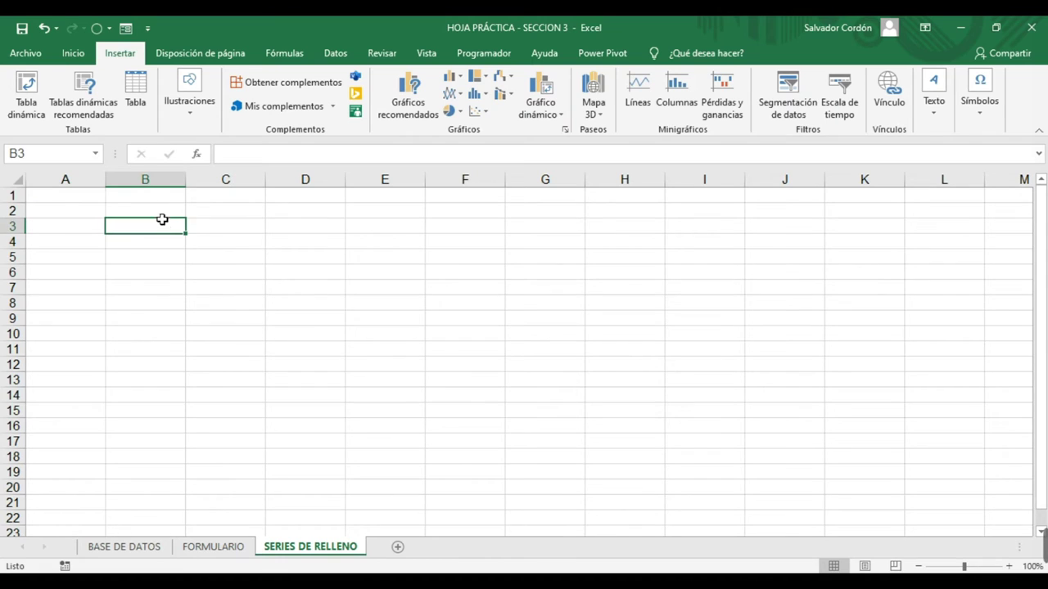
{"action": "left_click", "coordinate": [162, 212]}
{"action": "key", "text": "Left"}
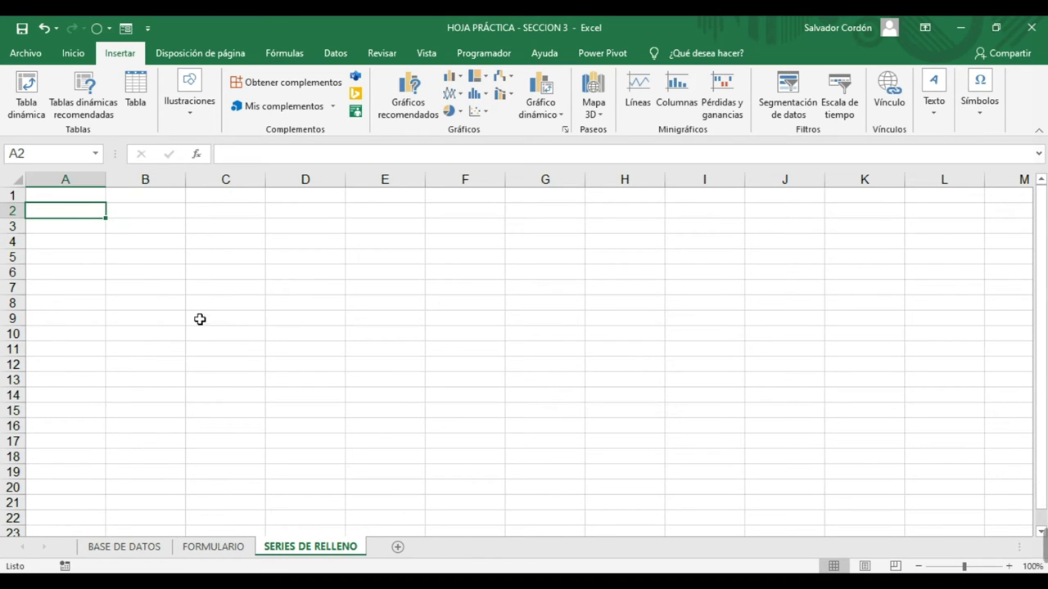
{"action": "type", "text": "NU"}
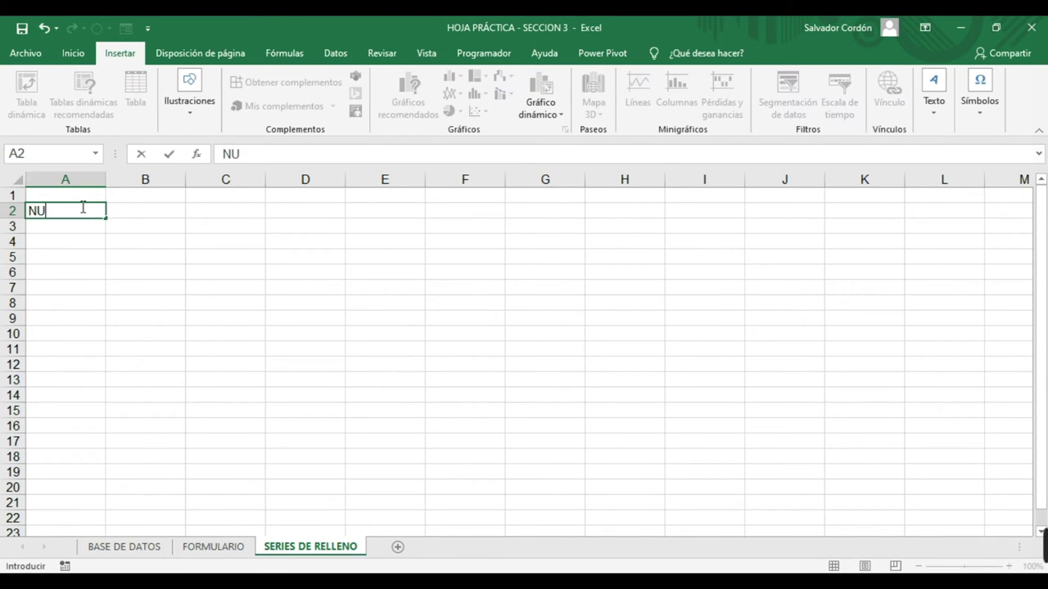
{"action": "key", "text": "BackSpace"}
{"action": "type", "text": "UMERICA"}
{"action": "key", "text": "Right"}
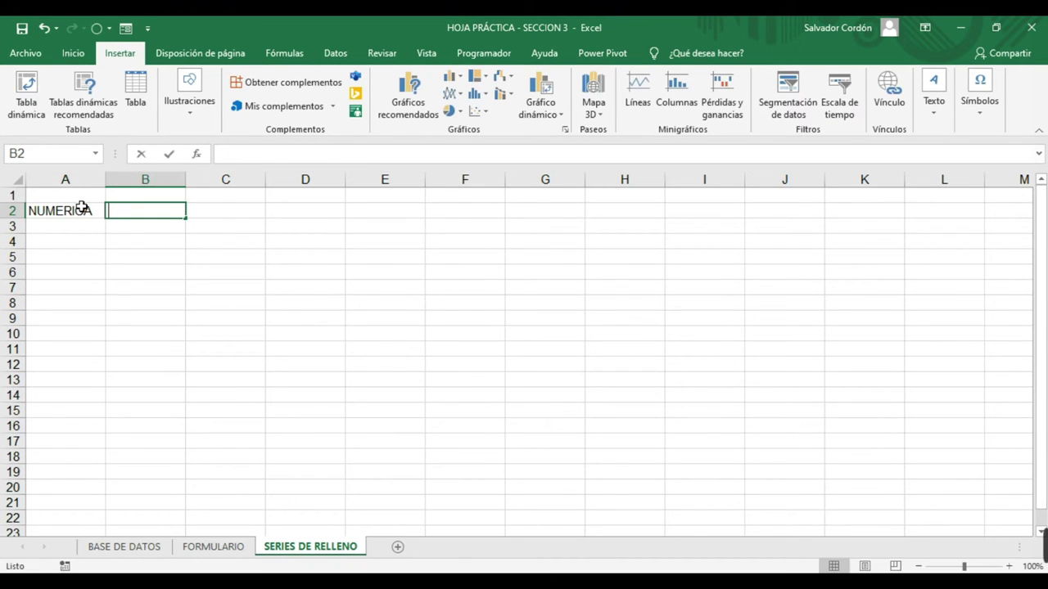
Enter 1 in cell B2 and autofill it across the row to J2
{"action": "type", "text": "1"}
{"action": "left_click", "coordinate": [141, 271]}
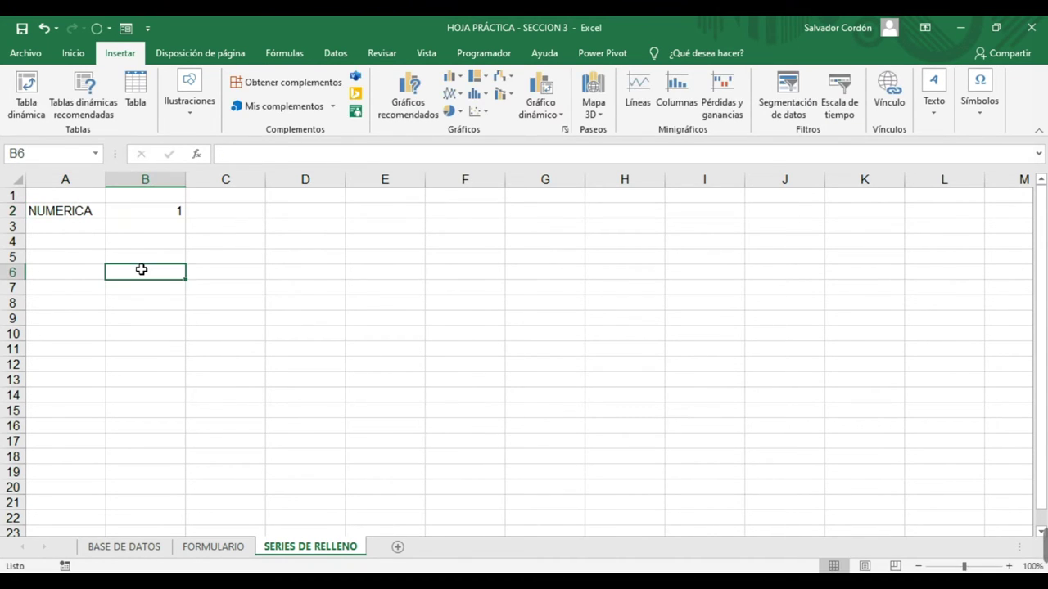
{"action": "left_click", "coordinate": [147, 209]}
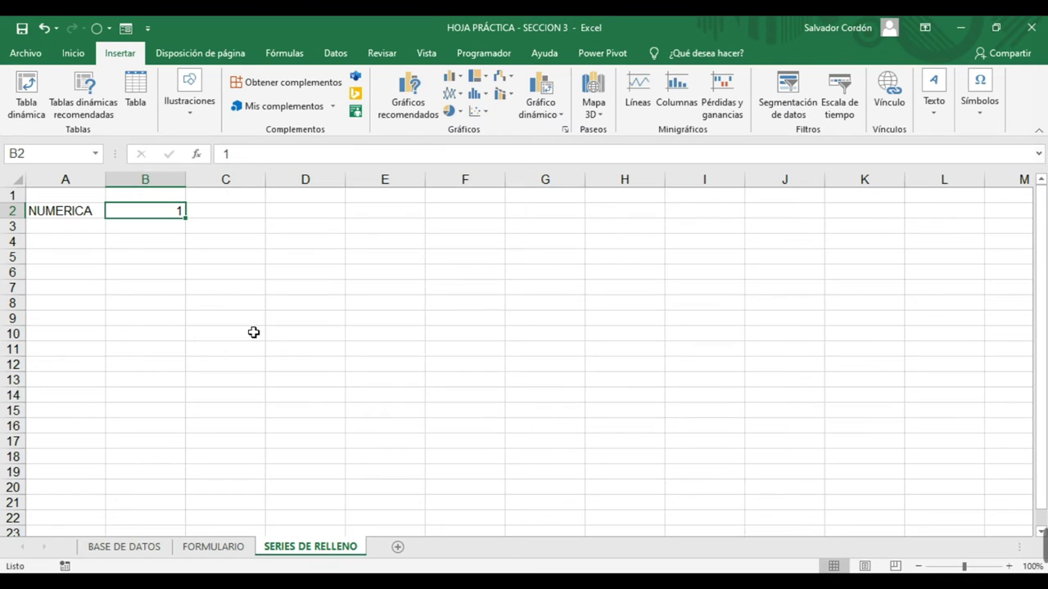
{"action": "left_click", "coordinate": [209, 211]}
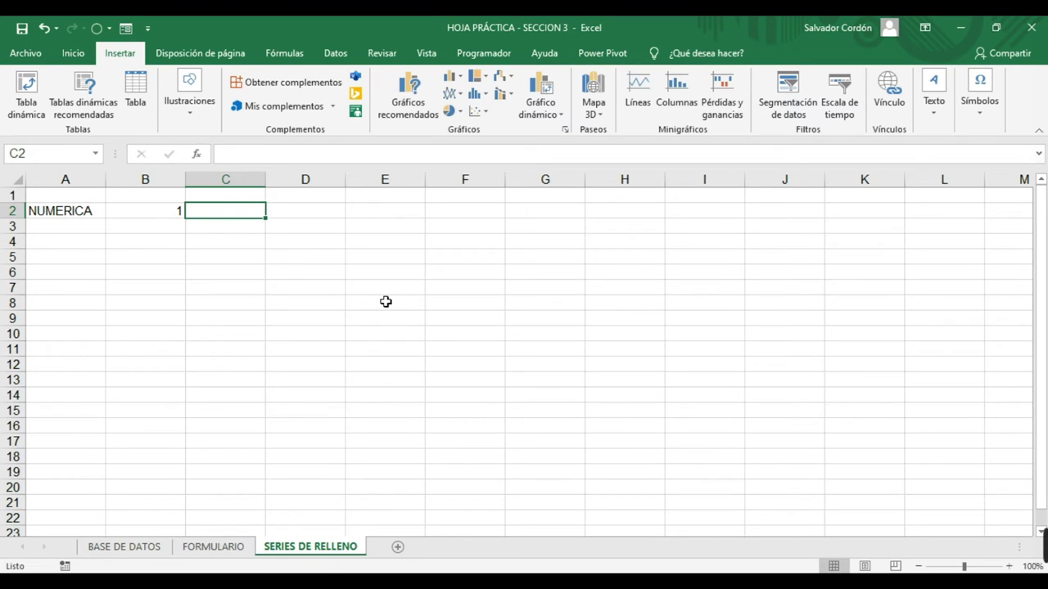
{"action": "left_click", "coordinate": [166, 211]}
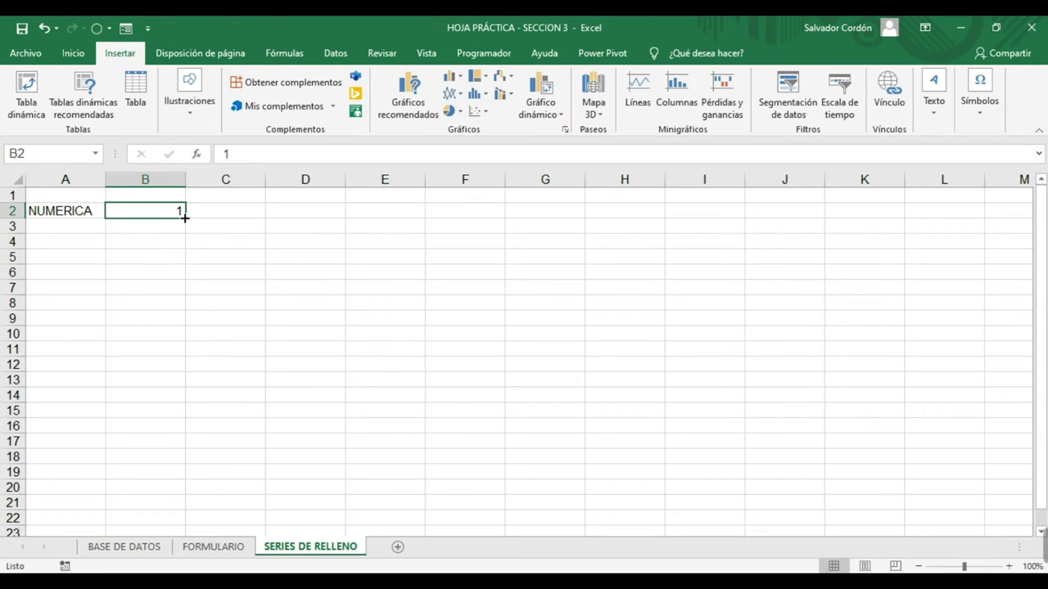
{"action": "left_click_drag", "start_coordinate": [185, 218], "coordinate": [657, 228]}
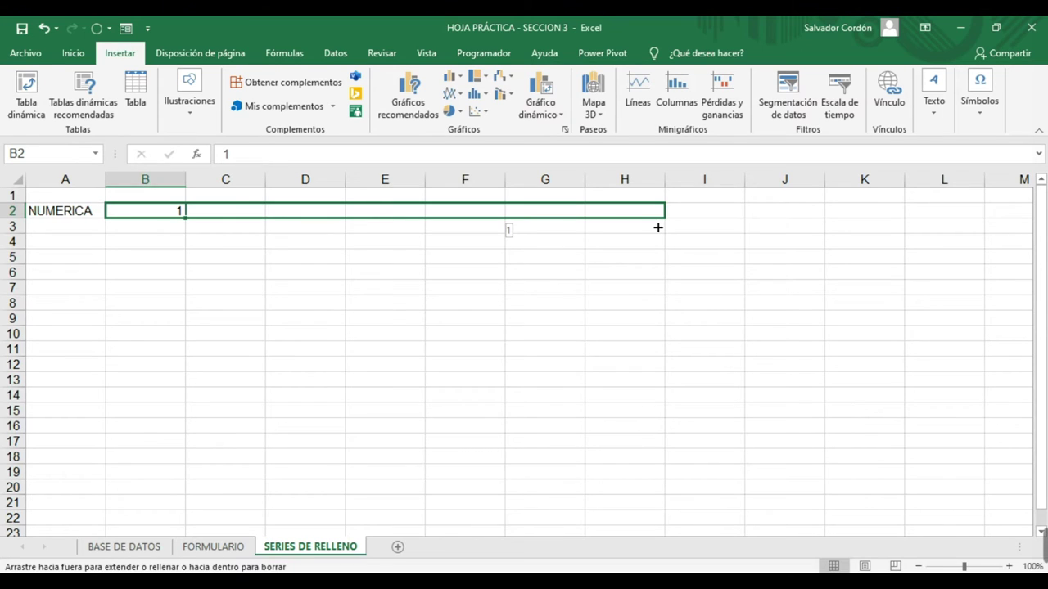
{"action": "left_click_drag", "start_coordinate": [657, 227], "coordinate": [794, 206]}
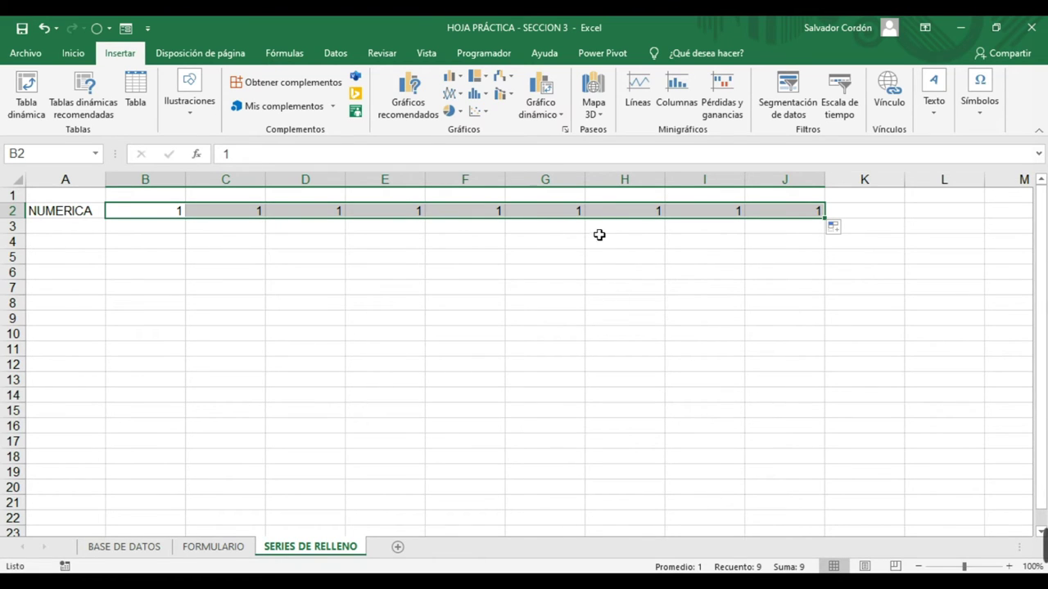
Change the autofilled cells in row 2 to a fill series (Serie de relleno) and extend it to K2
{"action": "left_click", "coordinate": [847, 229]}
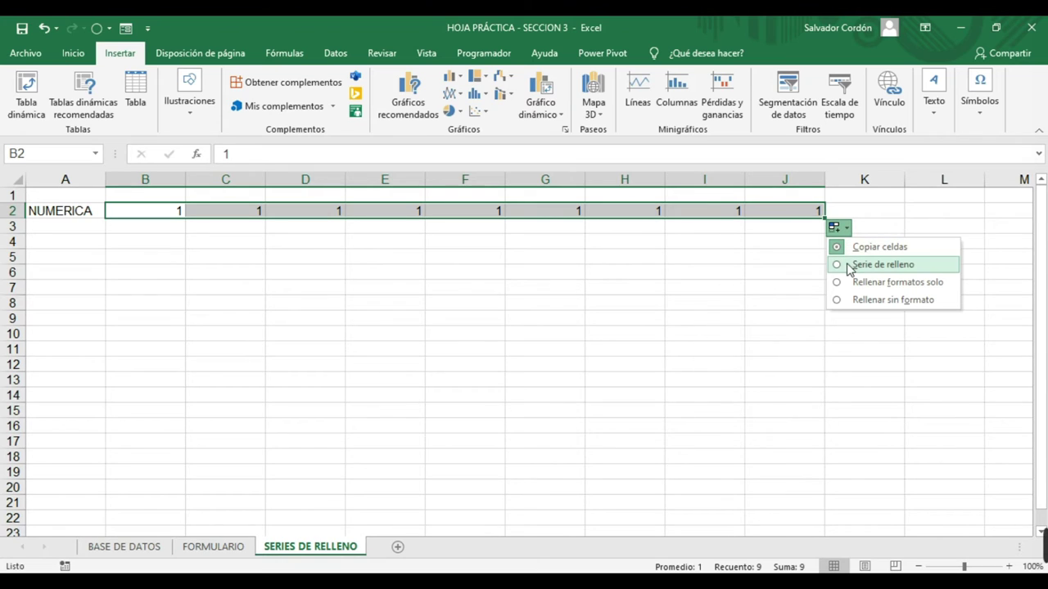
{"action": "left_click", "coordinate": [848, 267]}
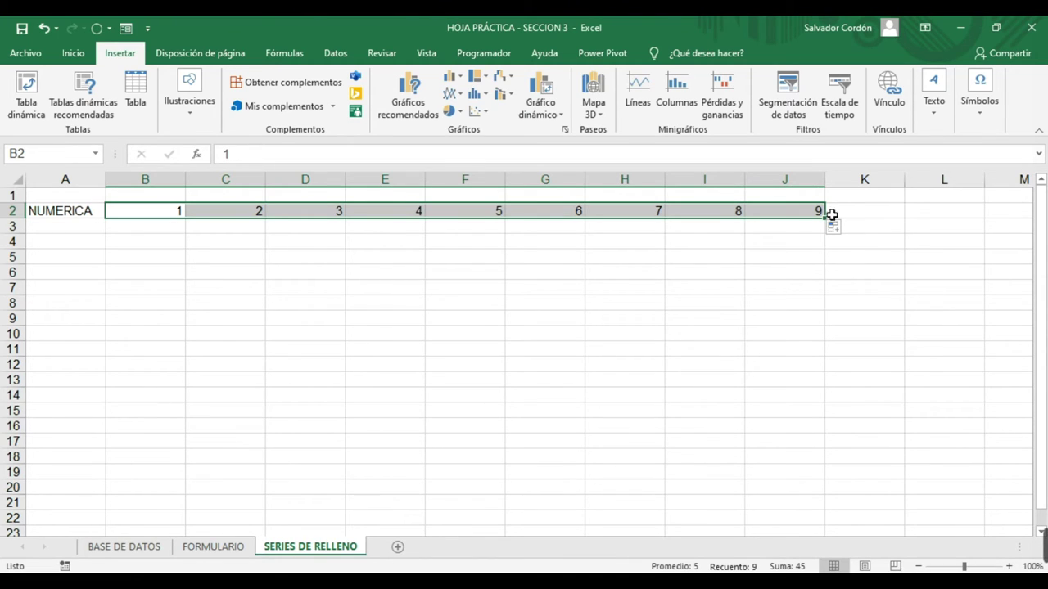
{"action": "left_click", "coordinate": [846, 272]}
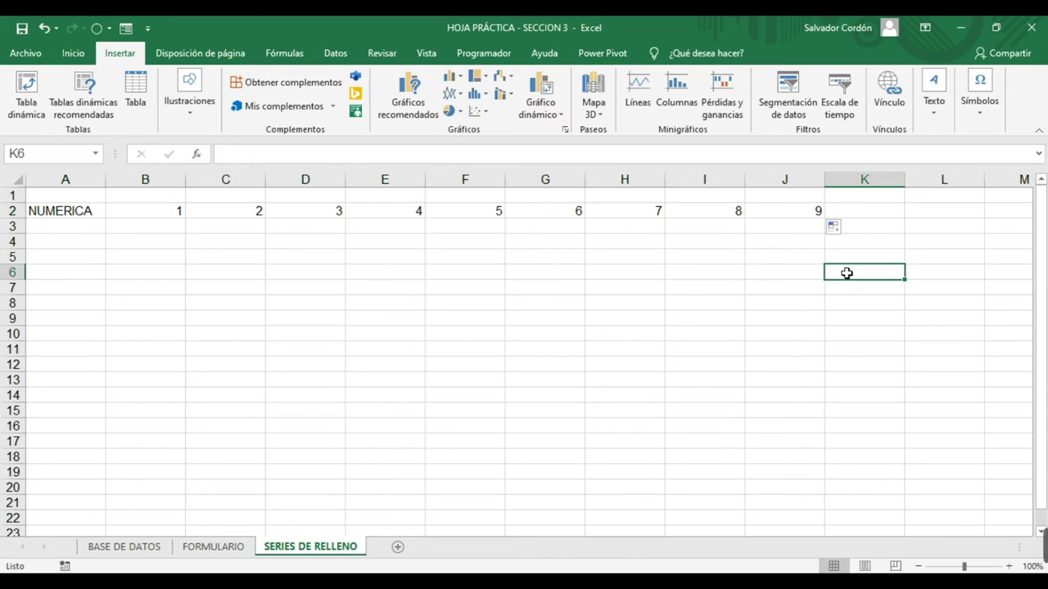
{"action": "left_click_drag", "start_coordinate": [160, 210], "coordinate": [899, 219]}
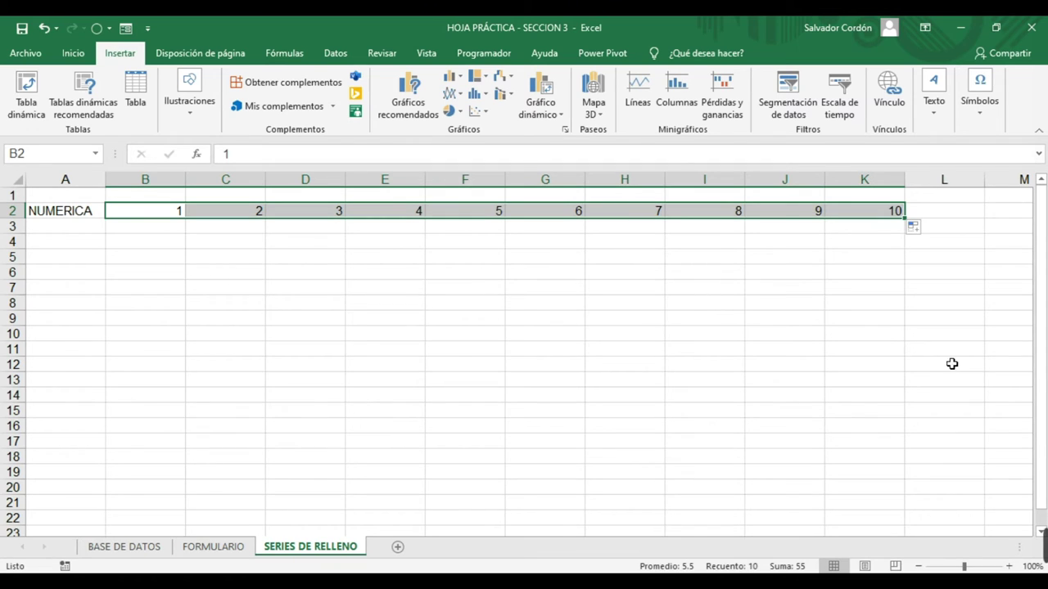
{"action": "left_click", "coordinate": [811, 271]}
Clear the number series from cells B2 to K2
{"action": "left_click_drag", "start_coordinate": [871, 205], "coordinate": [180, 206]}
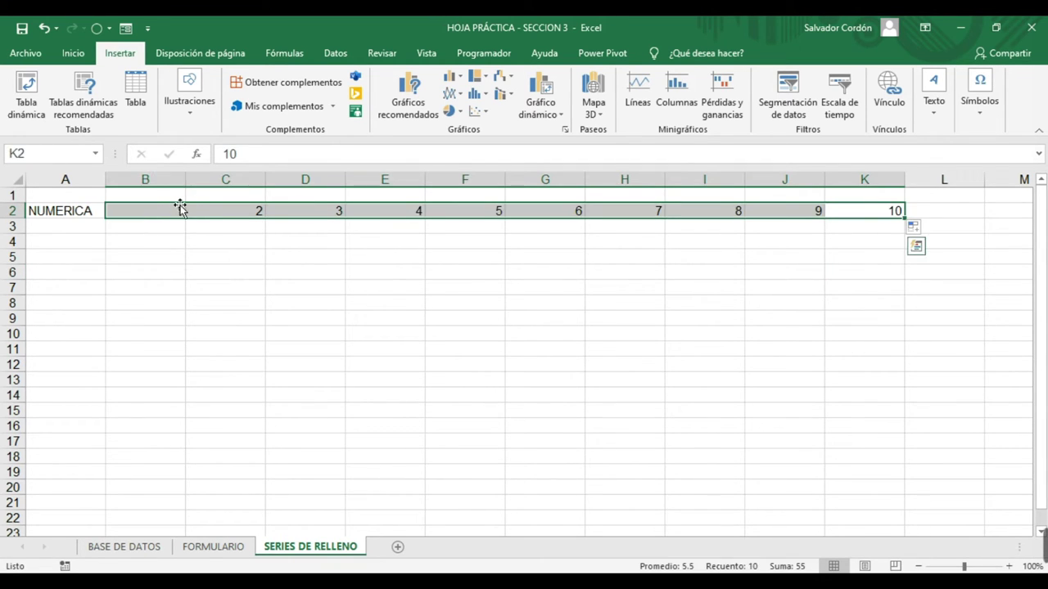
{"action": "key", "text": "Delete"}
{"action": "left_click", "coordinate": [211, 288]}
Enter the starting values 1 in B2 and 2 in C2
{"action": "left_click", "coordinate": [169, 217]}
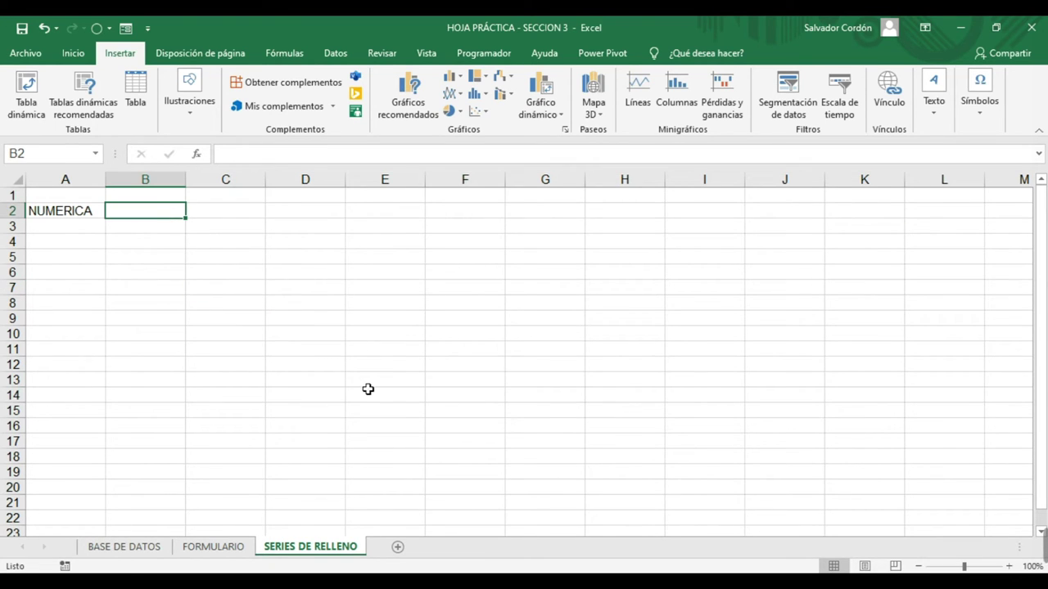
{"action": "type", "text": "1"}
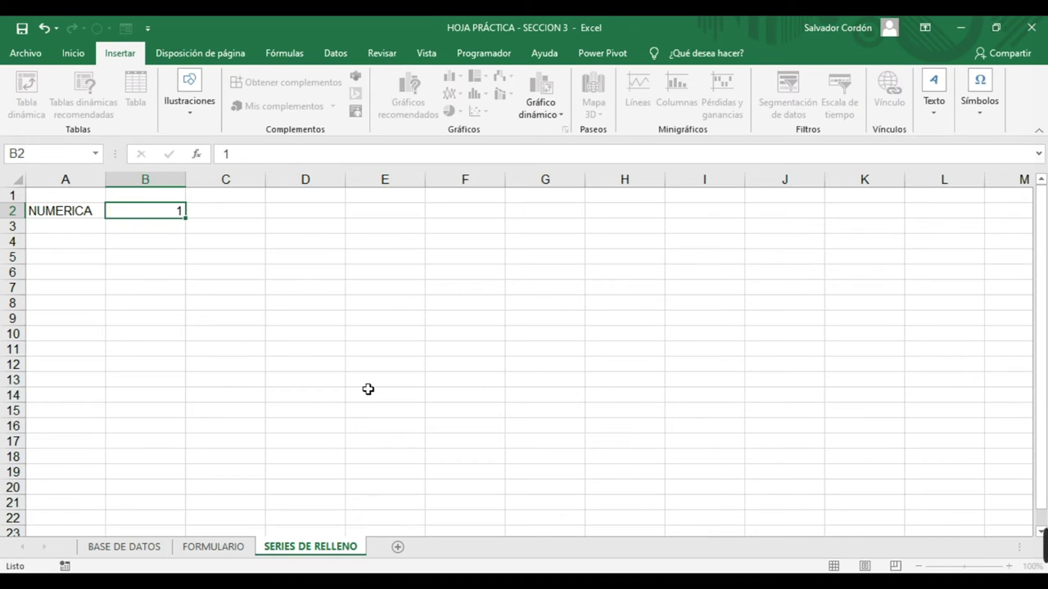
{"action": "key", "text": "Tab"}
{"action": "type", "text": "2"}
{"action": "key", "text": "Tab"}
{"action": "key", "text": "Down"}
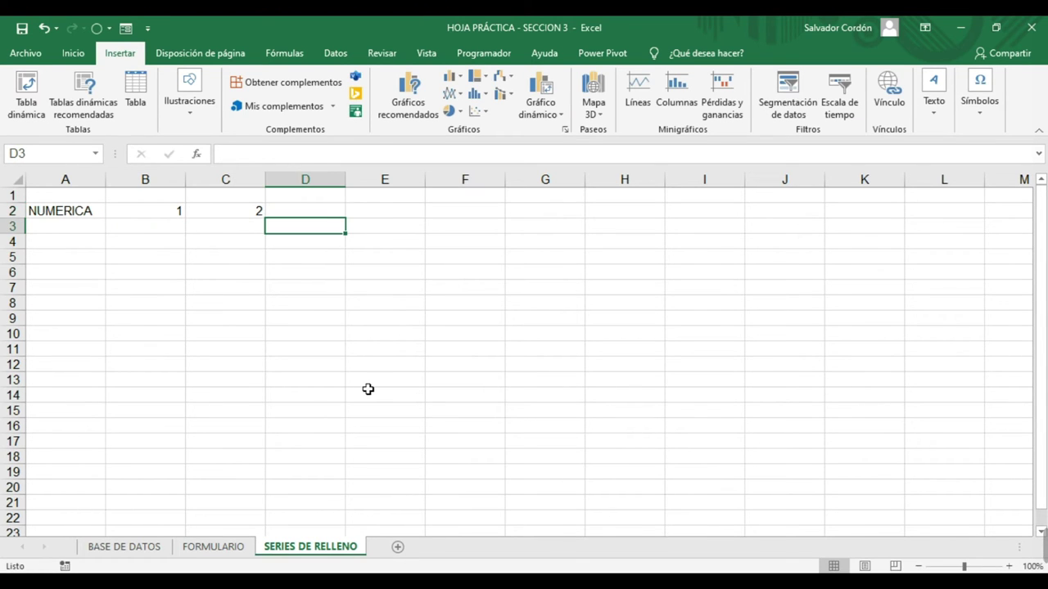
Autofill the ascending series from B2:C2 across the row to K2
{"action": "left_click_drag", "start_coordinate": [145, 211], "coordinate": [879, 204]}
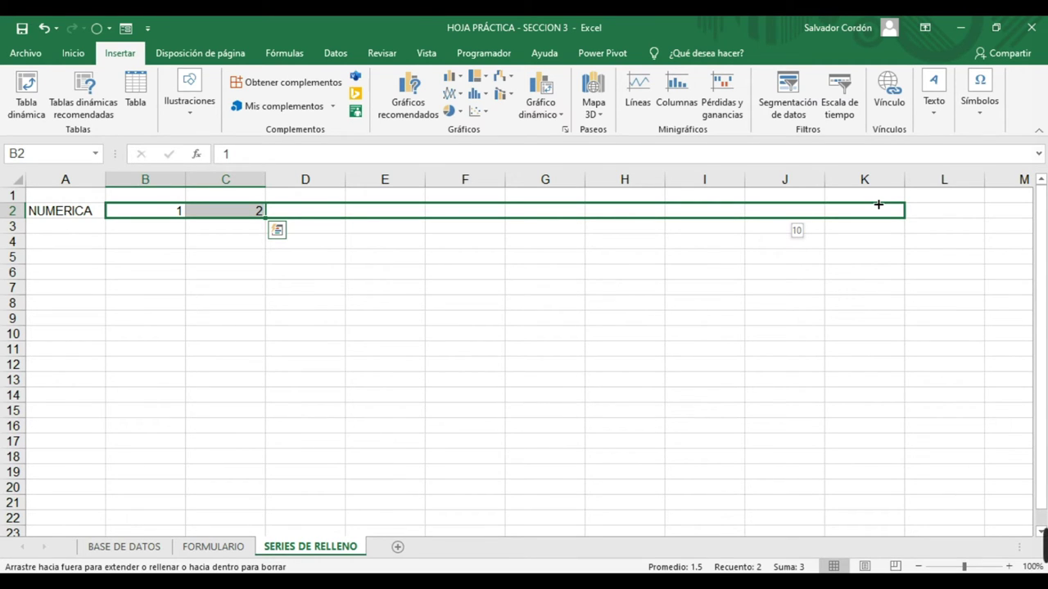
{"action": "mouse_move", "coordinate": [879, 204]}
{"action": "left_mouse_down"}
{"action": "mouse_move", "coordinate": [835, 209]}
{"action": "mouse_move", "coordinate": [873, 211]}
{"action": "left_mouse_up"}
{"action": "left_click_drag", "start_coordinate": [874, 211], "coordinate": [875, 212]}
{"action": "left_click_drag", "start_coordinate": [875, 211], "coordinate": [808, 213]}
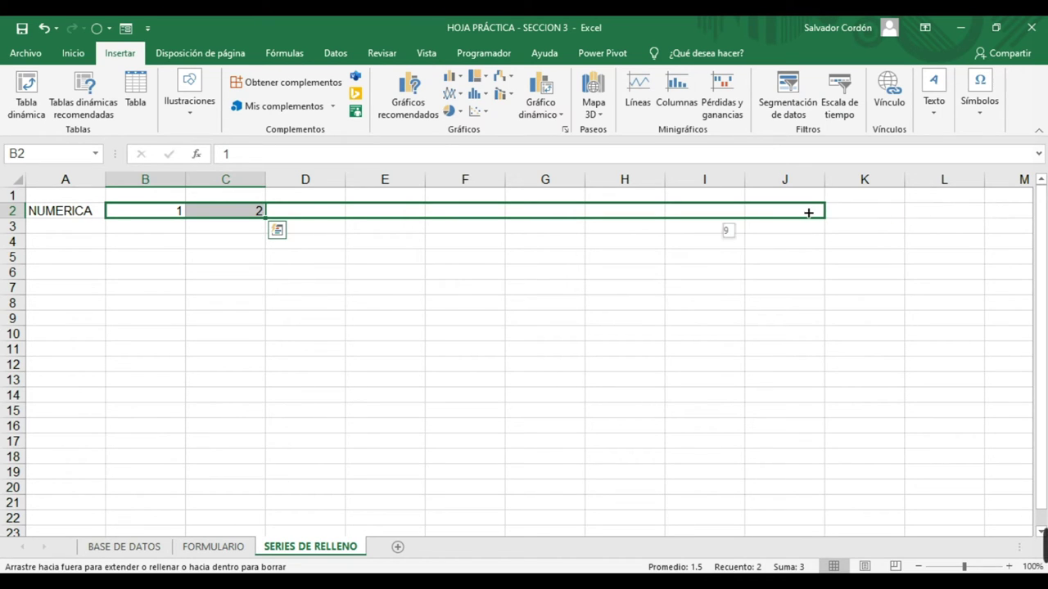
{"action": "left_click_drag", "start_coordinate": [808, 213], "coordinate": [875, 210]}
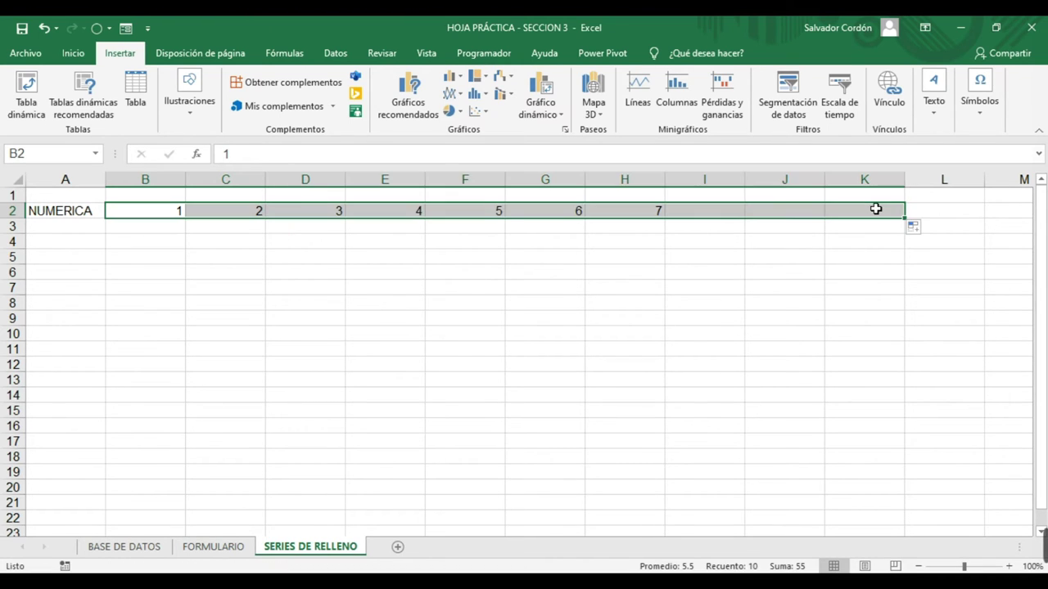
{"action": "left_click", "coordinate": [610, 349]}
Enter 10 in B3 and 9 in C3, and autofill the descending series across to K3
{"action": "left_click", "coordinate": [163, 235]}
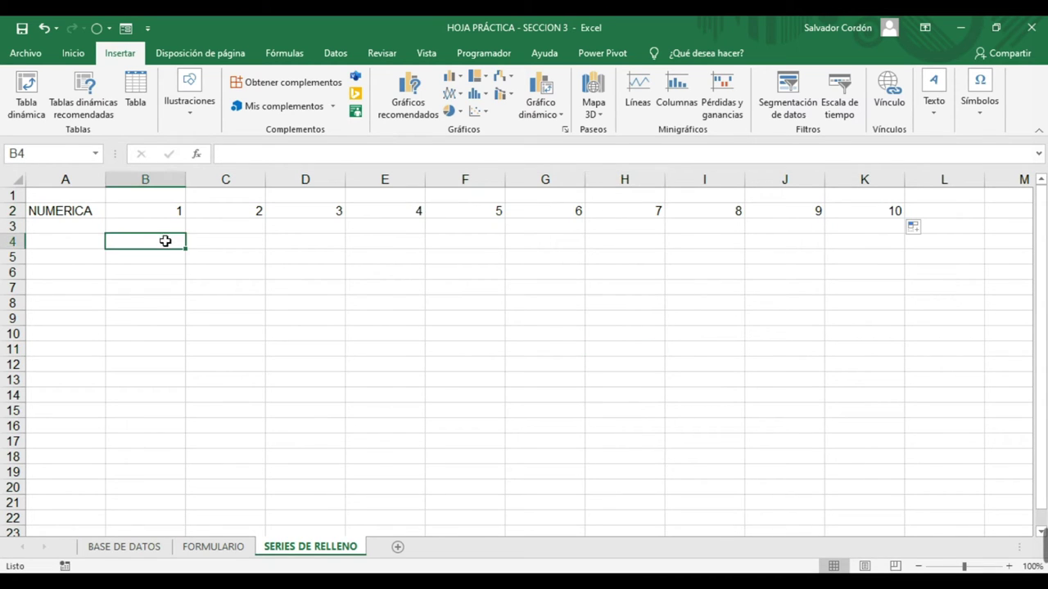
{"action": "left_click", "coordinate": [164, 215]}
{"action": "left_click", "coordinate": [174, 226]}
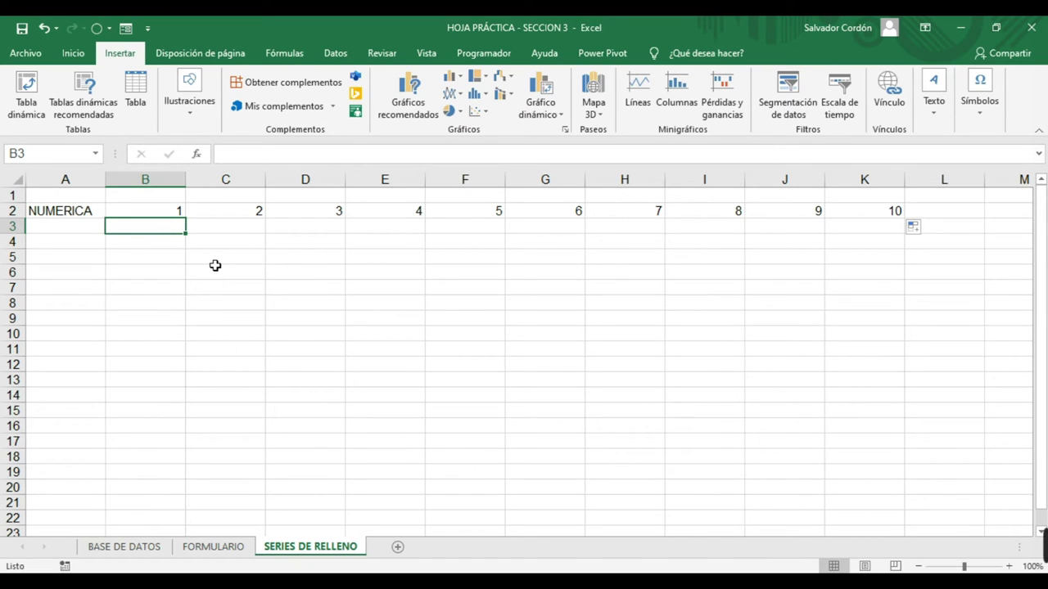
{"action": "type", "text": "10"}
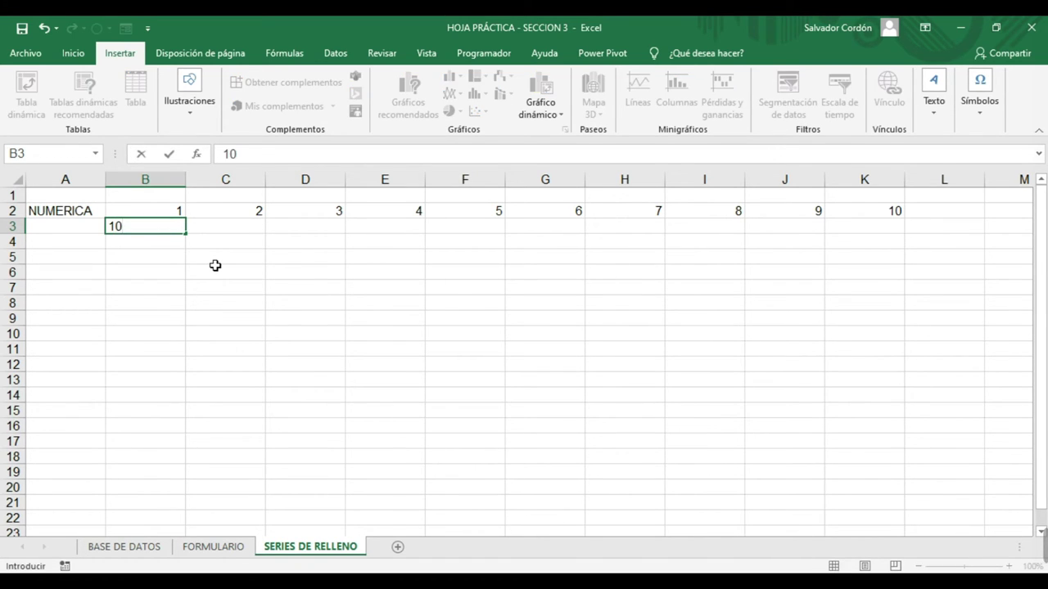
{"action": "key", "text": "Tab"}
{"action": "type", "text": "9"}
{"action": "key", "text": "Return"}
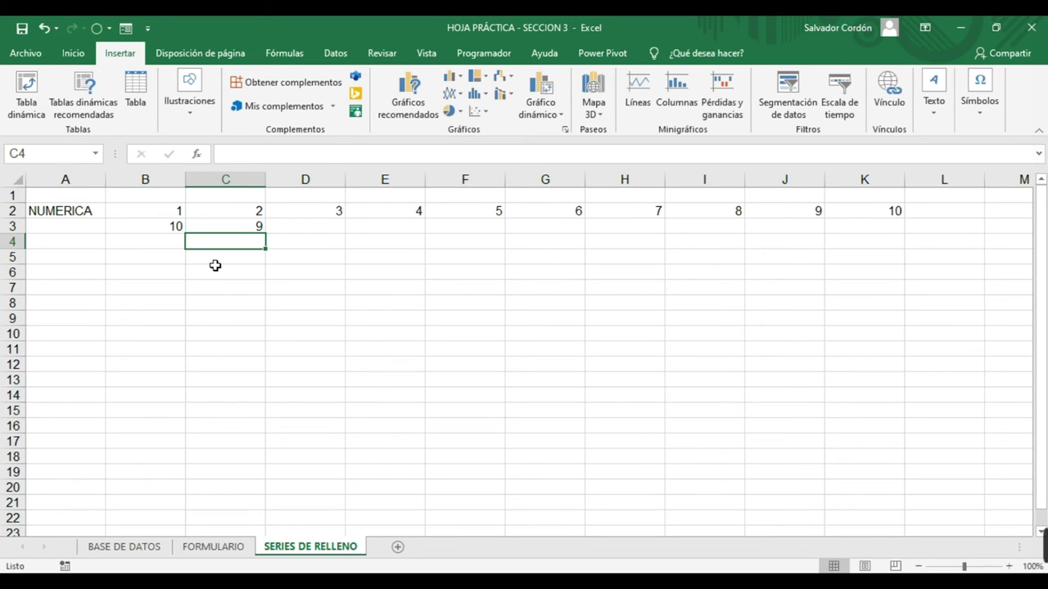
{"action": "left_click_drag", "start_coordinate": [170, 226], "coordinate": [893, 237]}
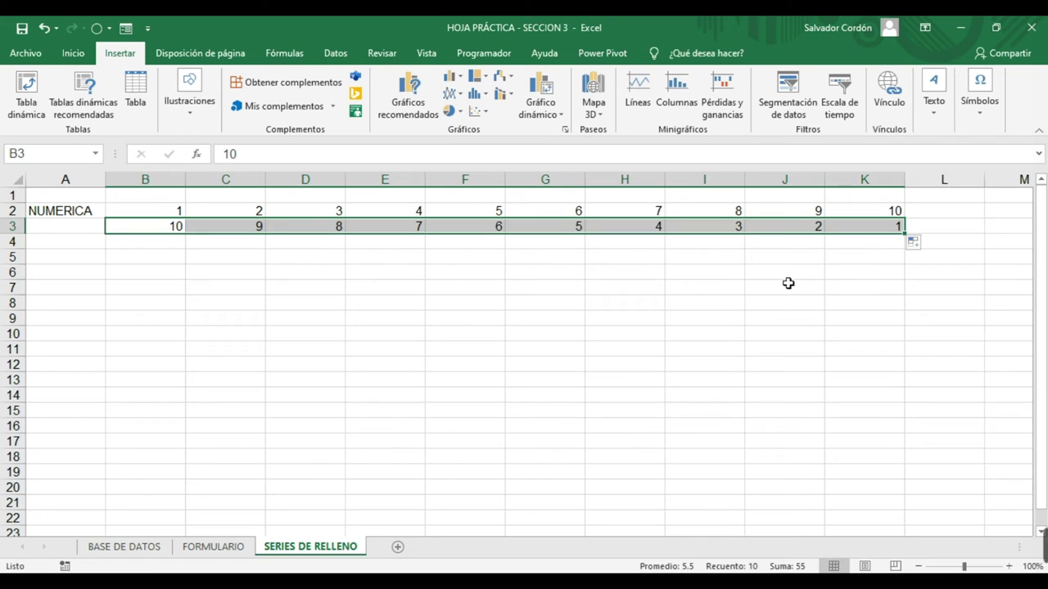
{"action": "left_click", "coordinate": [164, 246]}
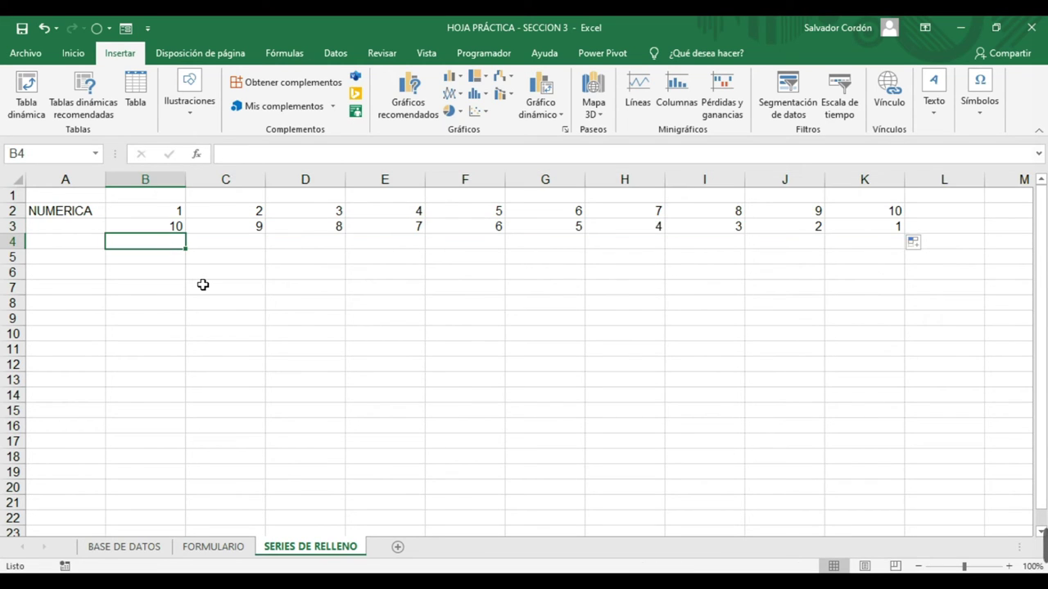
Enter 1 in B4 and 3 in C4, and autofill the odd-number series across to K4
{"action": "type", "text": "1"}
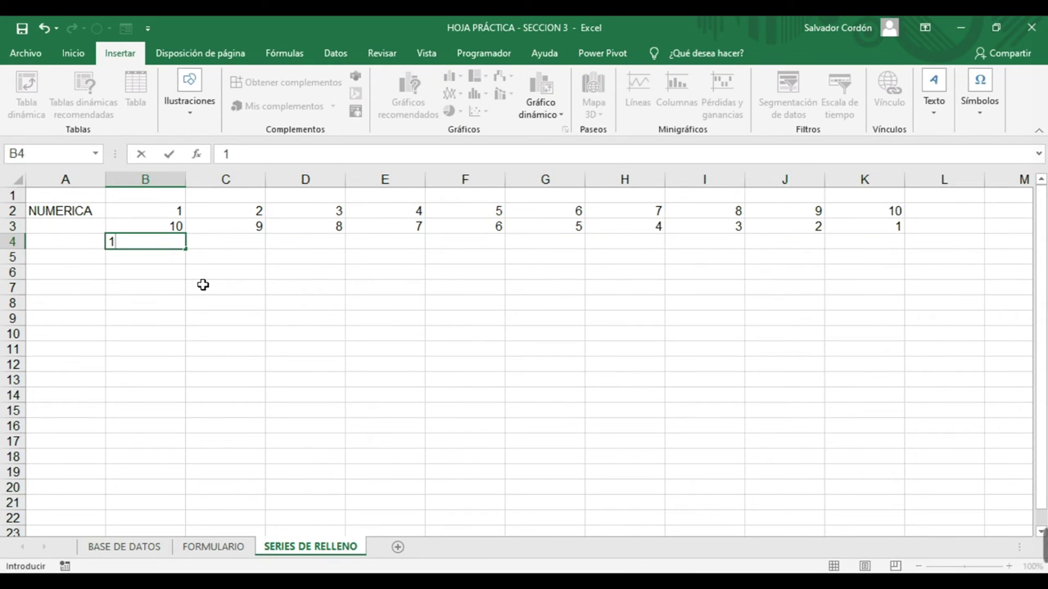
{"action": "key", "text": "Tab"}
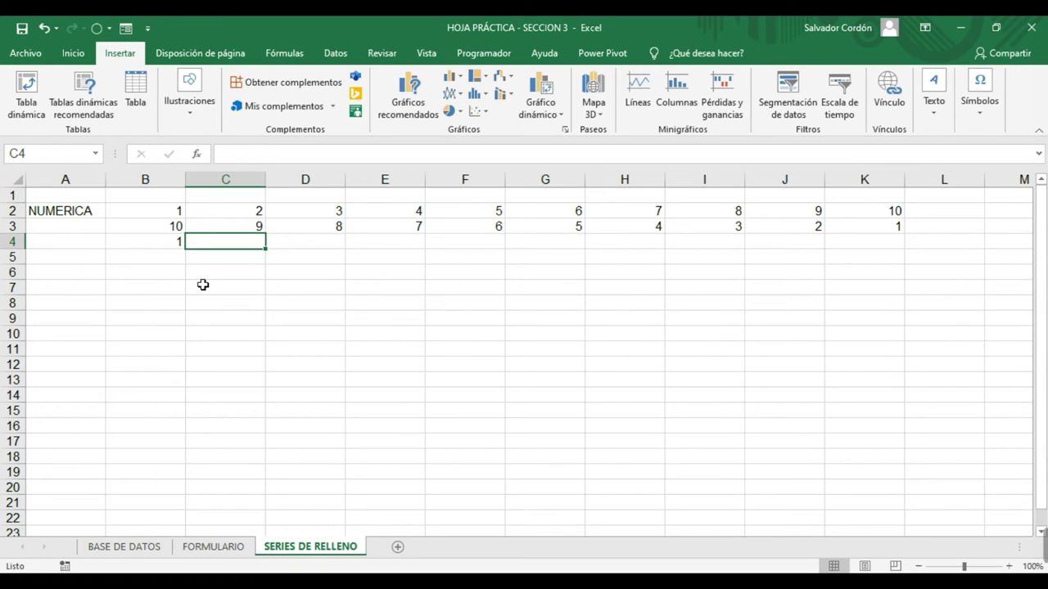
{"action": "type", "text": "3"}
{"action": "key", "text": "Return"}
{"action": "left_click_drag", "start_coordinate": [180, 241], "coordinate": [857, 350]}
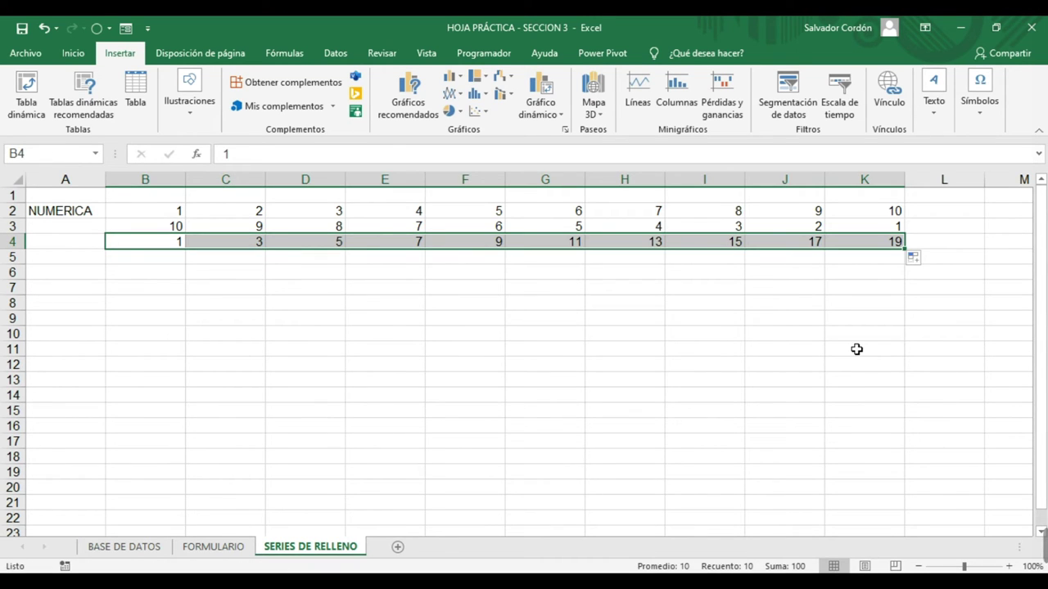
Enter 0 in B5 and 10 in C5, and autofill the series in steps of ten across to K5
{"action": "left_click", "coordinate": [136, 257]}
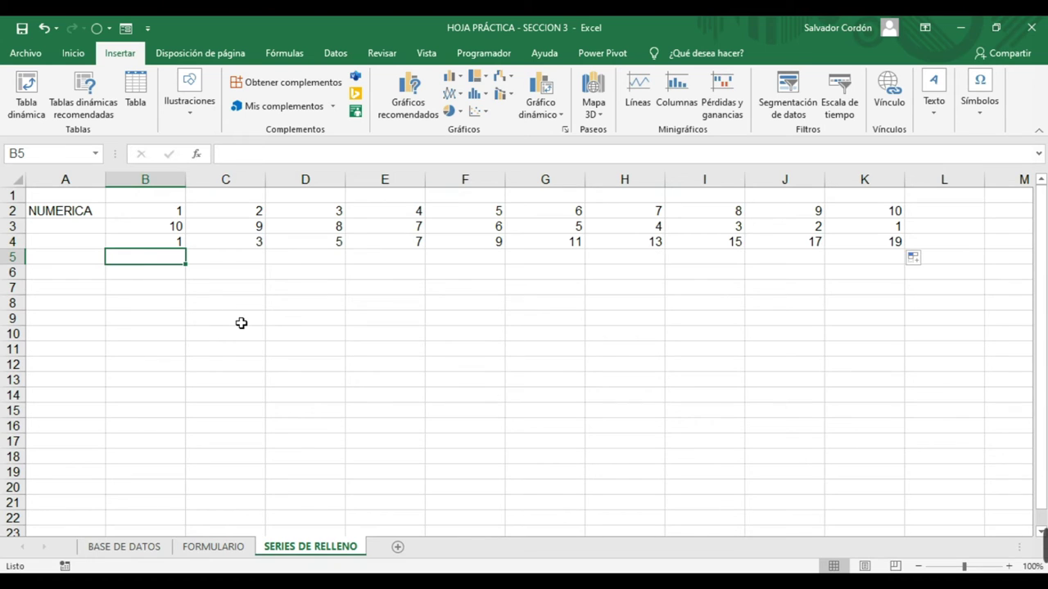
{"action": "type", "text": "0"}
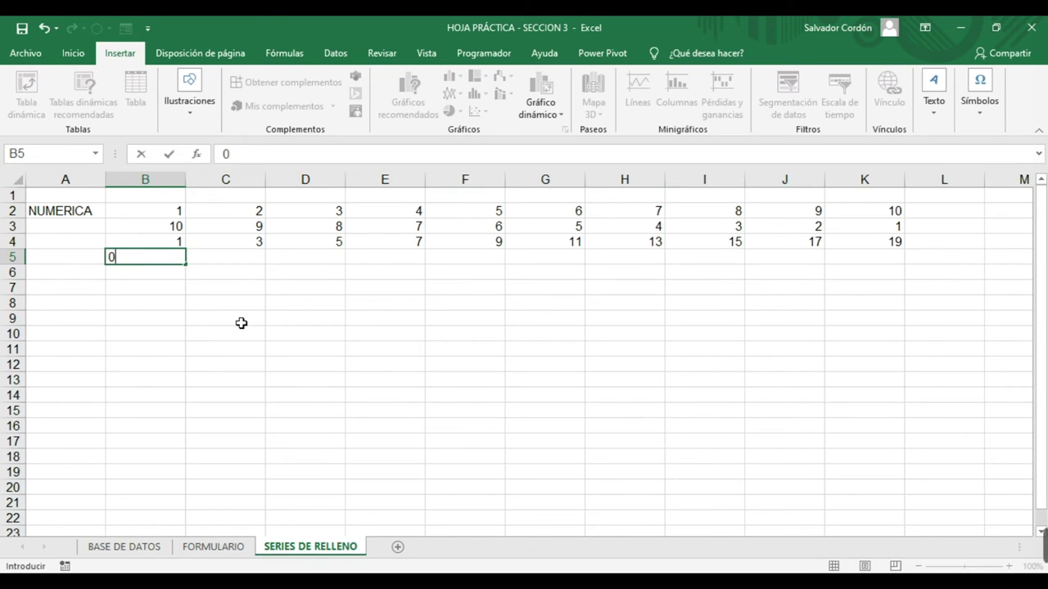
{"action": "key", "text": "Tab"}
{"action": "type", "text": "10"}
{"action": "key", "text": "Tab"}
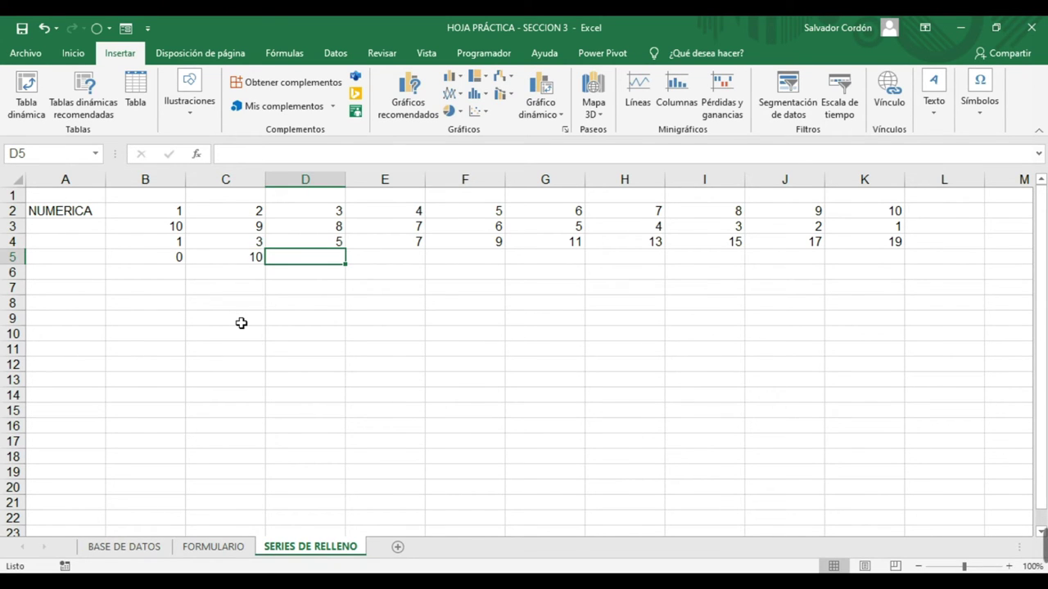
{"action": "left_click_drag", "start_coordinate": [177, 259], "coordinate": [213, 254]}
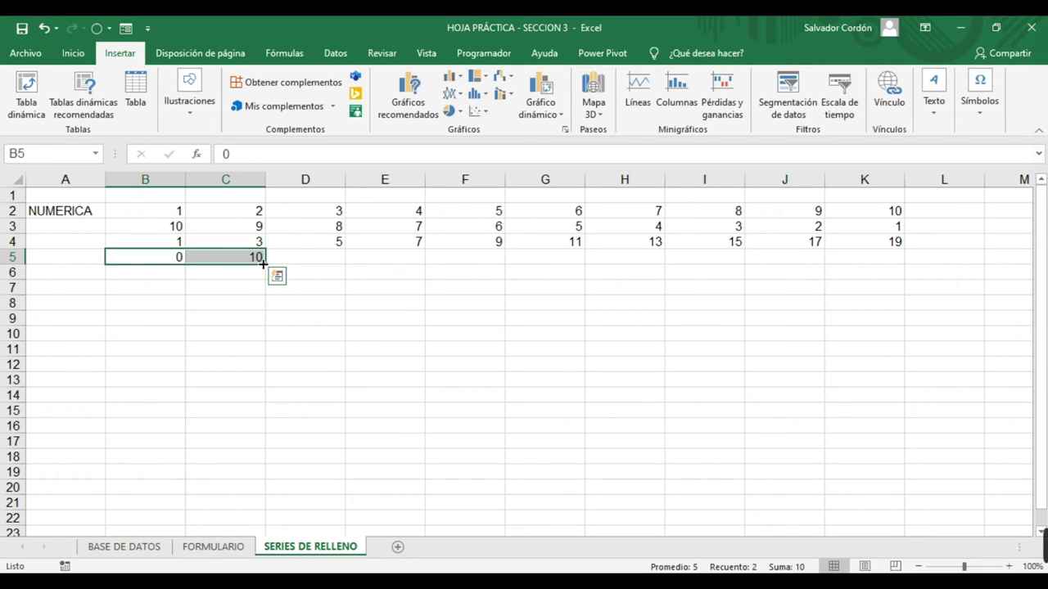
{"action": "left_click_drag", "start_coordinate": [264, 263], "coordinate": [931, 229]}
{"action": "left_click", "coordinate": [864, 336]}
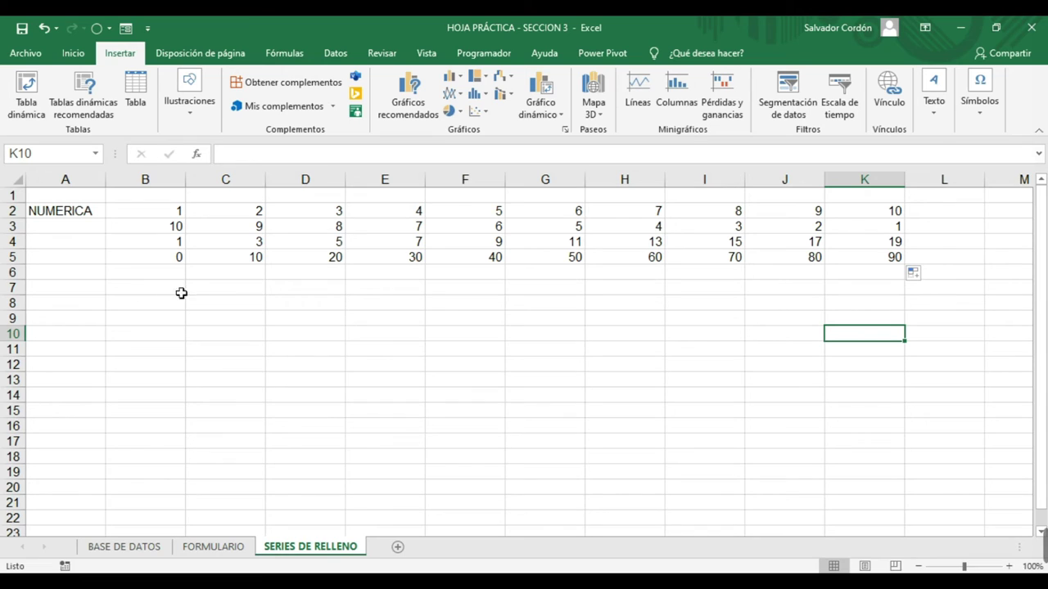
Label cell A7 DIAS and enter LUNES in B7 as the starting weekday
{"action": "left_click", "coordinate": [80, 288]}
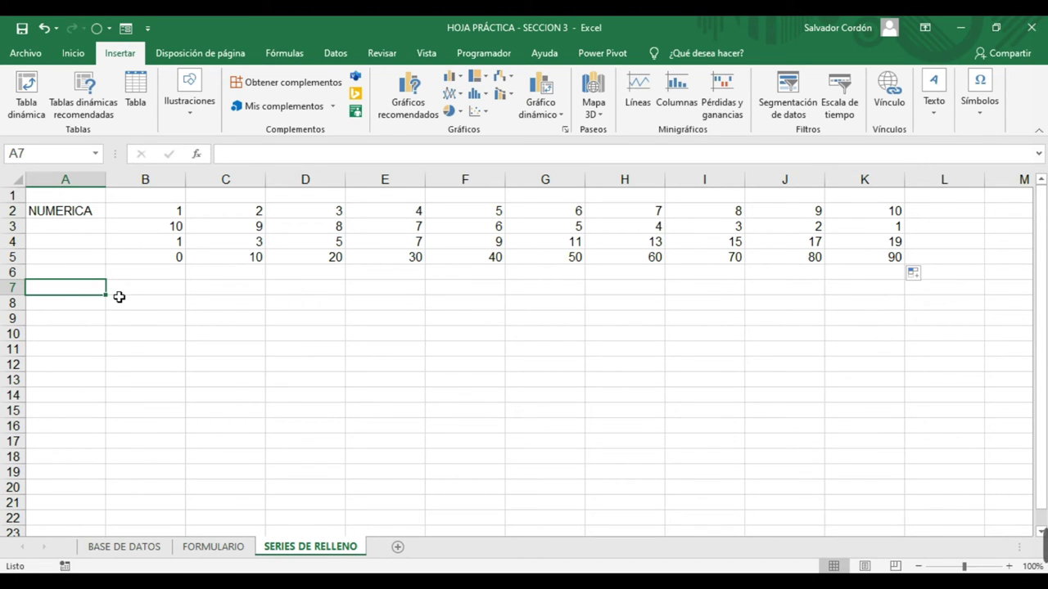
{"action": "type", "text": "DIAS"}
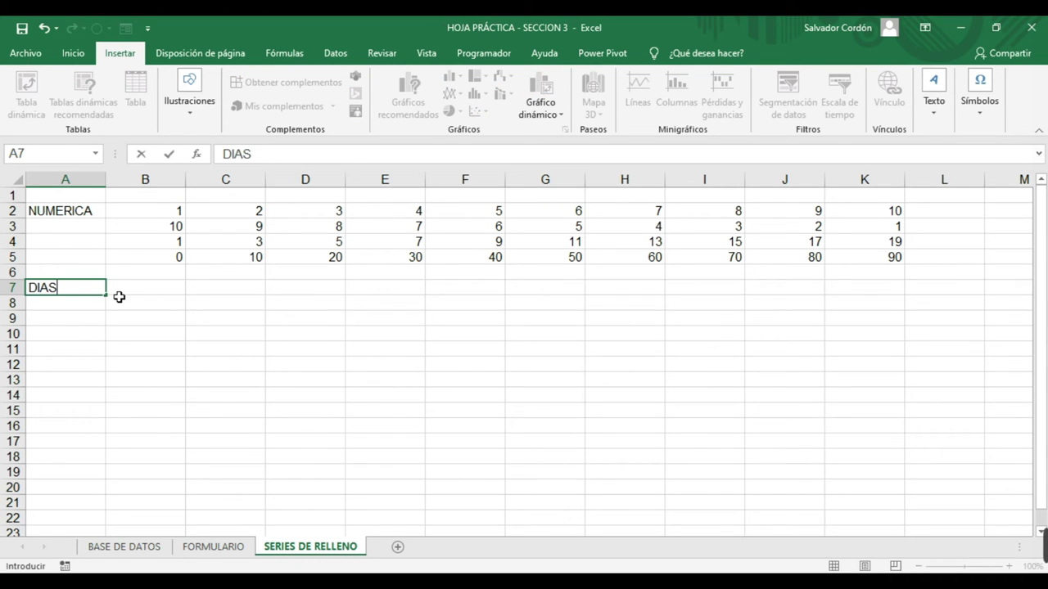
{"action": "key", "text": "Return"}
{"action": "key", "text": "Up"}
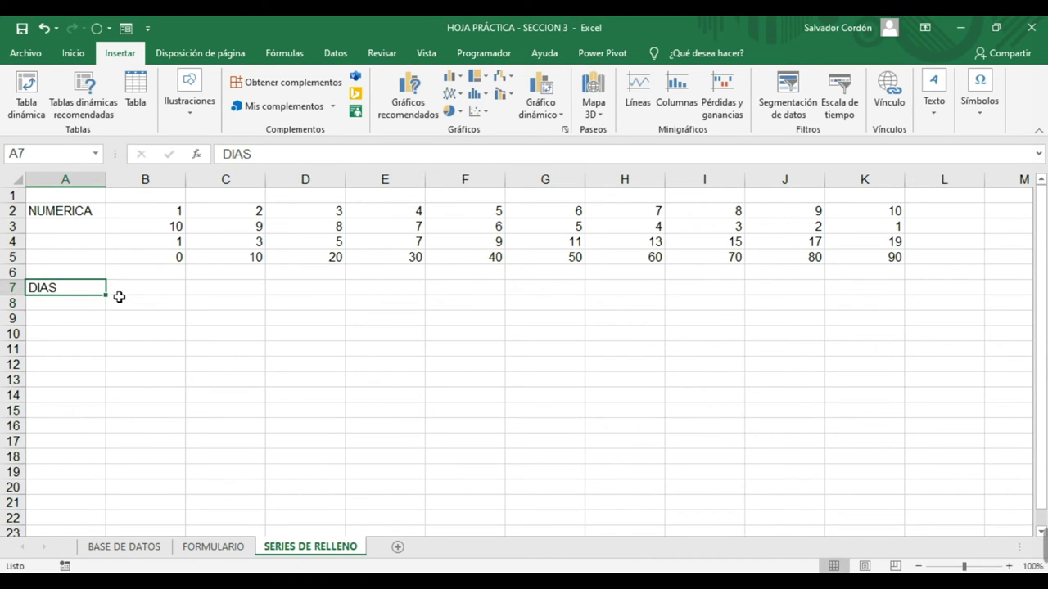
{"action": "key", "text": "Right"}
{"action": "type", "text": "LUNES"}
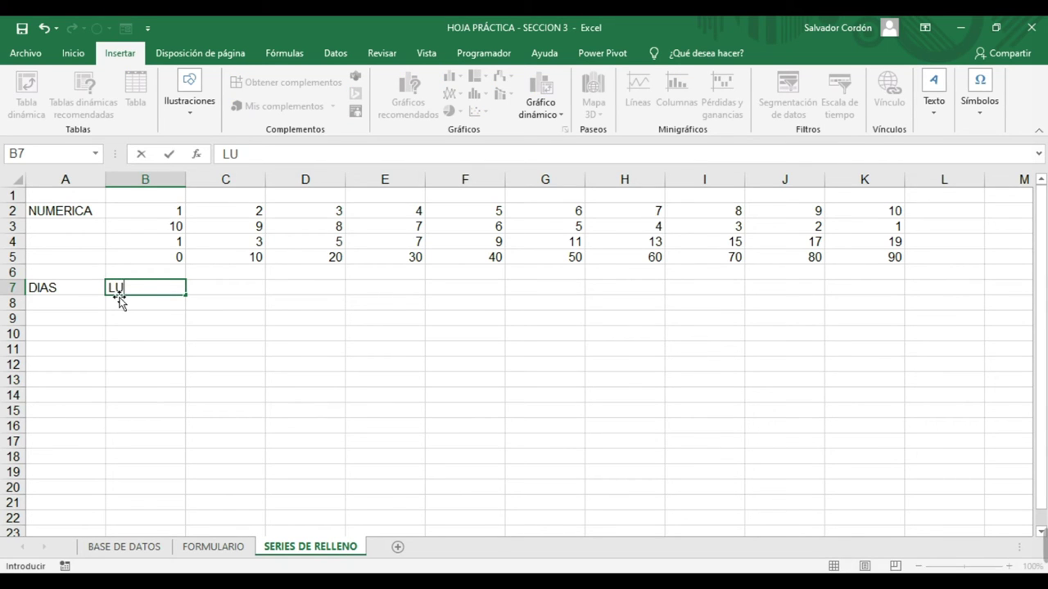
{"action": "key", "text": "Right"}
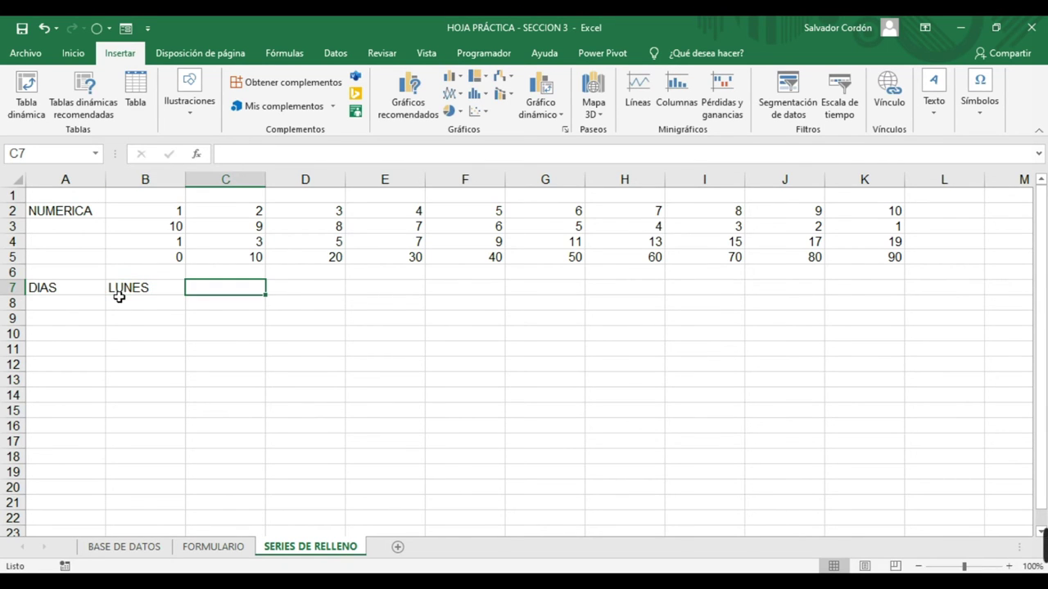
Autofill the weekday series from LUNES in B7 across the row to H7
{"action": "left_click", "coordinate": [133, 322]}
{"action": "left_click", "coordinate": [147, 288]}
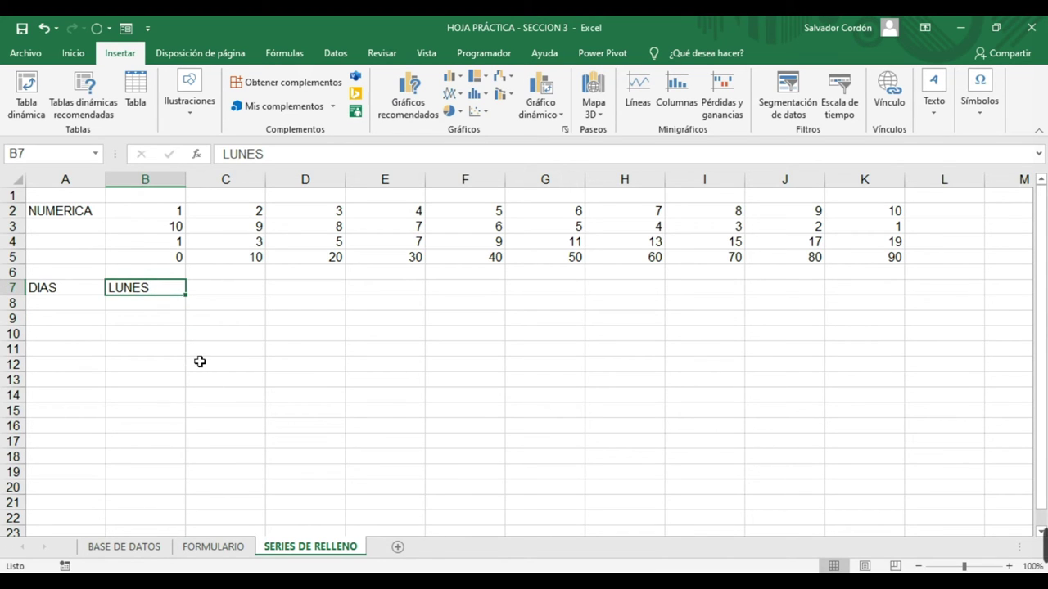
{"action": "left_click_drag", "start_coordinate": [186, 295], "coordinate": [627, 286]}
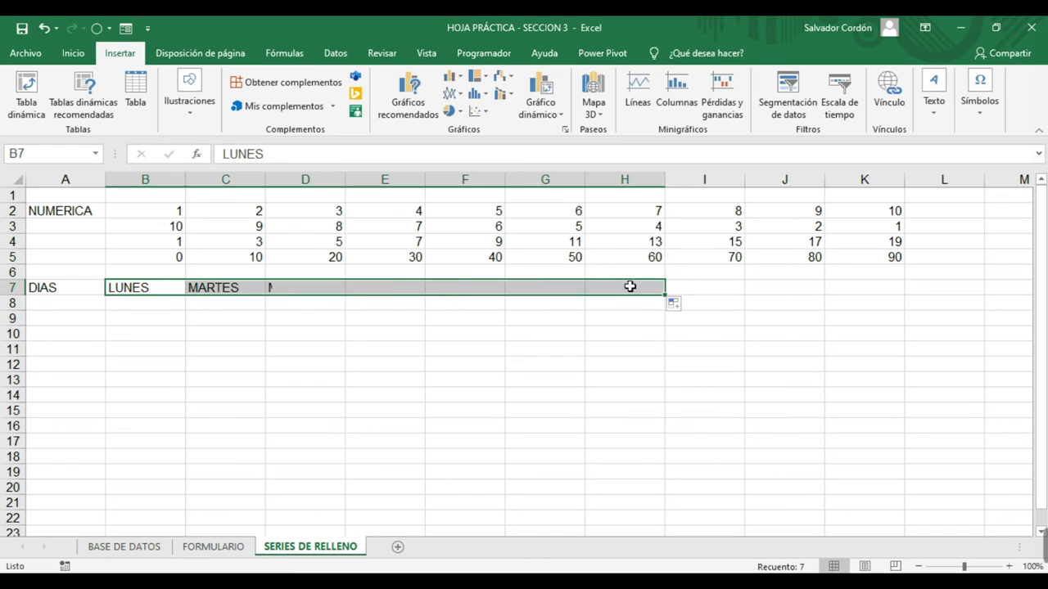
{"action": "left_click", "coordinate": [600, 324]}
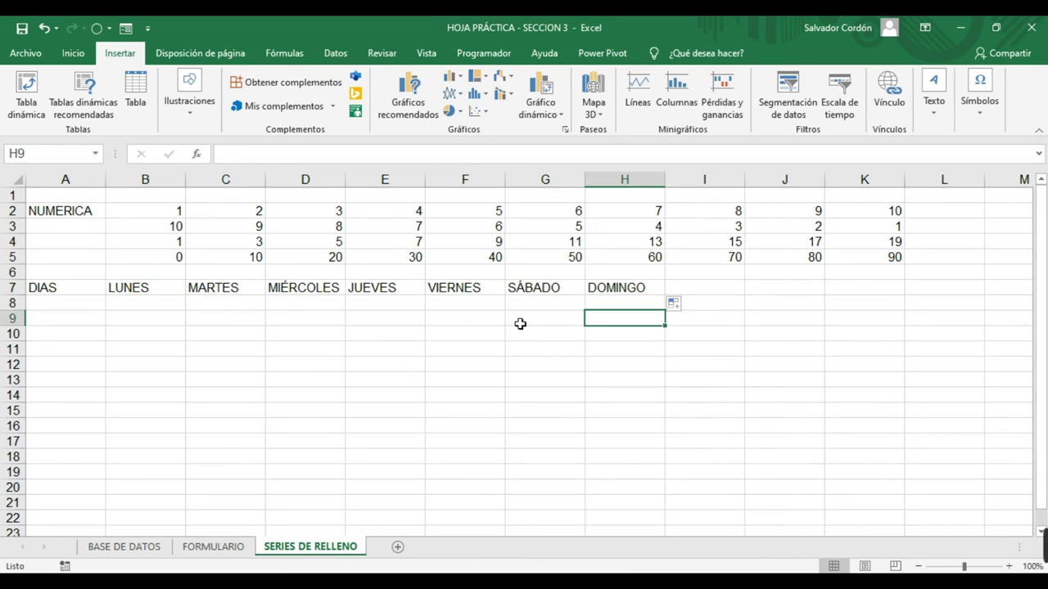
Enter jueves in B8 in lowercase and autofill the weekdays across to H8
{"action": "left_click", "coordinate": [151, 308]}
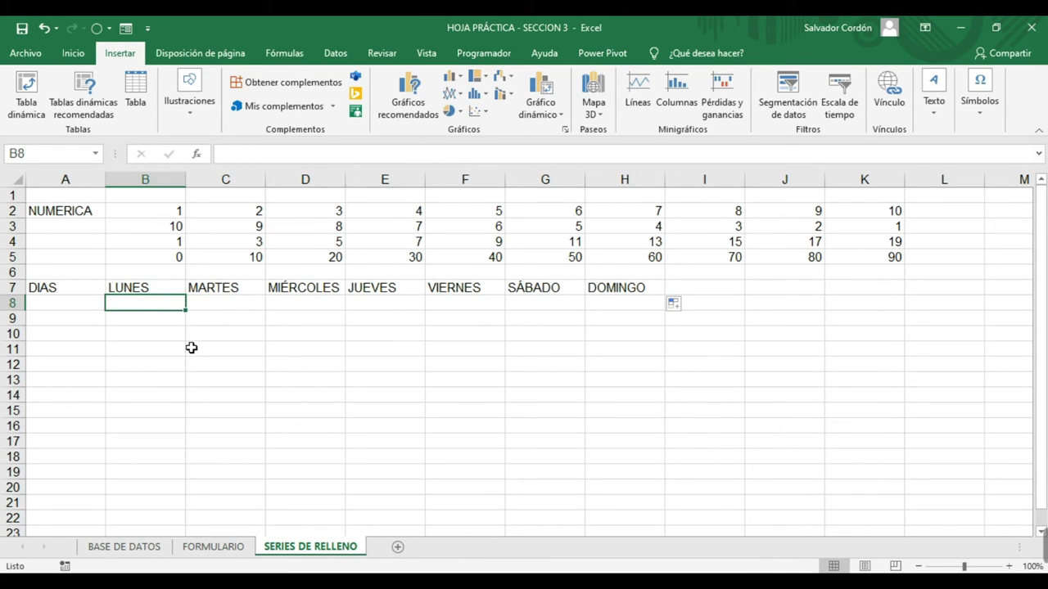
{"action": "type", "text": "jueves"}
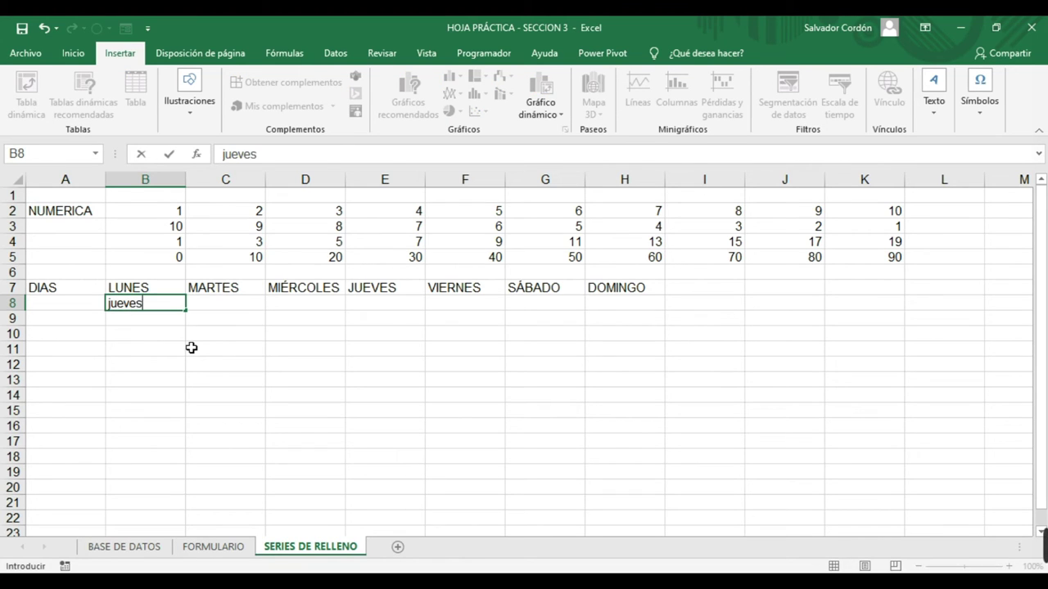
{"action": "key", "text": "Return"}
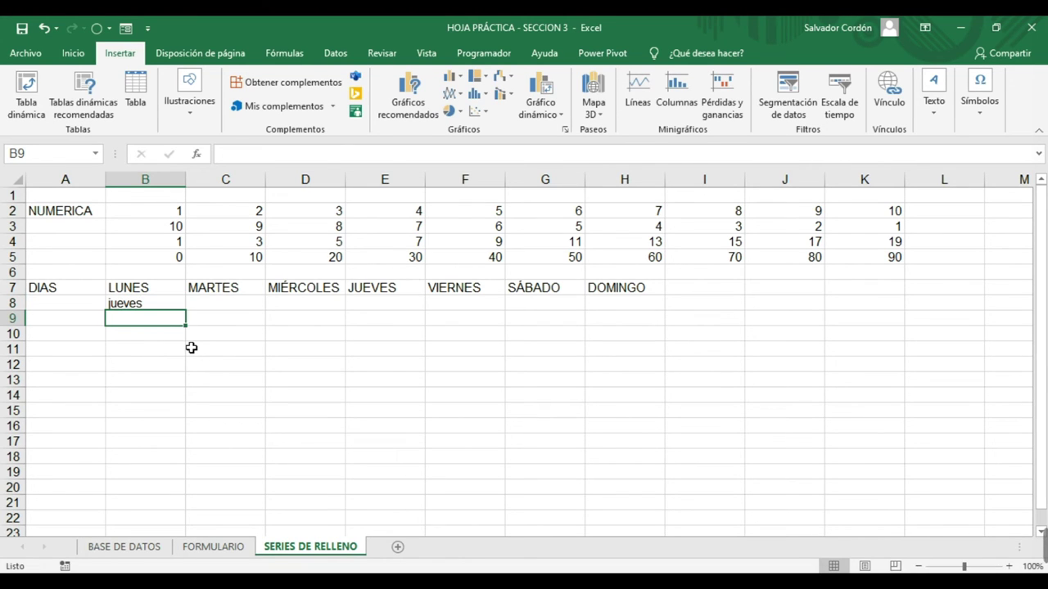
{"action": "left_click", "coordinate": [174, 304]}
{"action": "left_click_drag", "start_coordinate": [187, 312], "coordinate": [654, 310]}
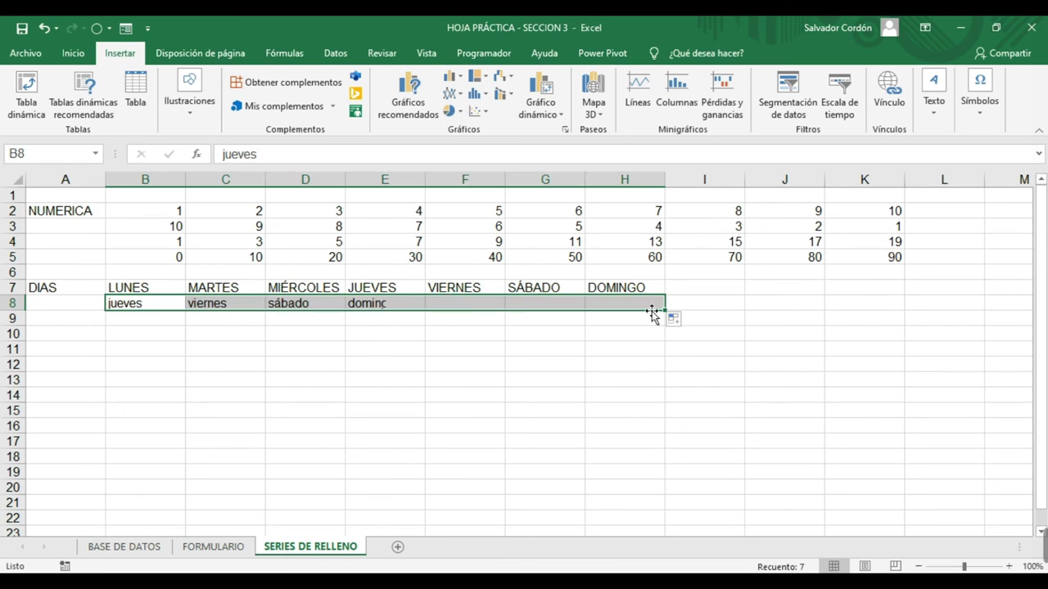
Enter LUNES in B9 and MIERCOLES in C9, and autofill the alternate-day series across to H9
{"action": "left_click", "coordinate": [158, 319]}
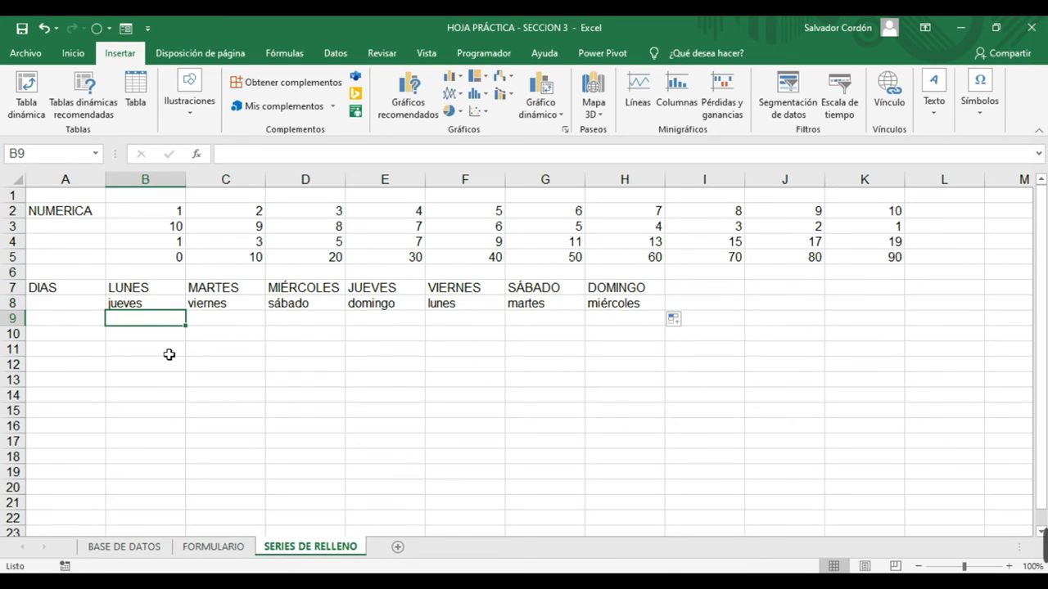
{"action": "type", "text": "lUN"}
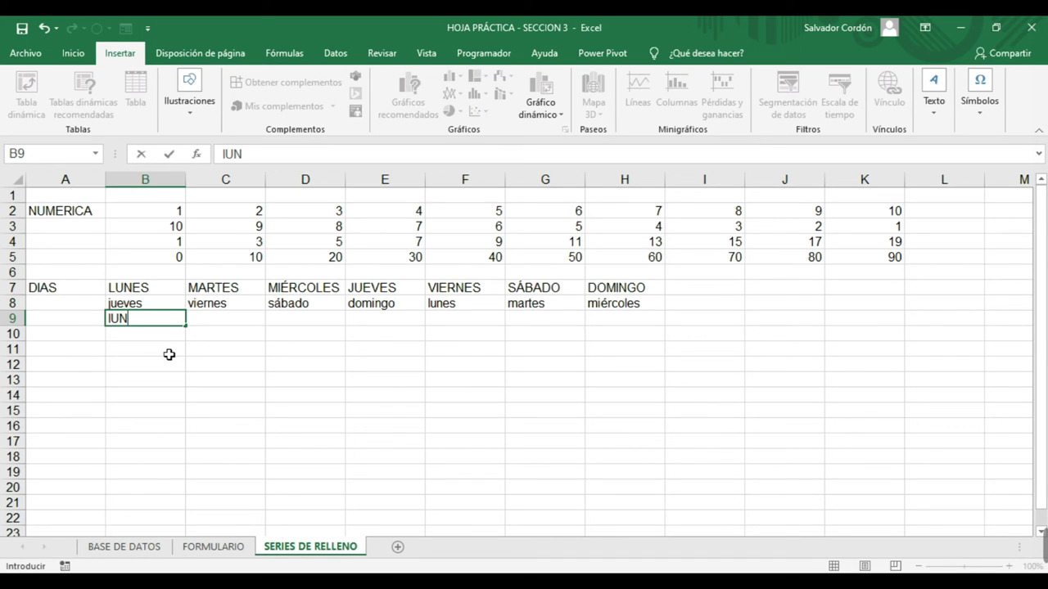
{"action": "key", "text": "BackSpace"}
{"action": "type", "text": "LUNES"}
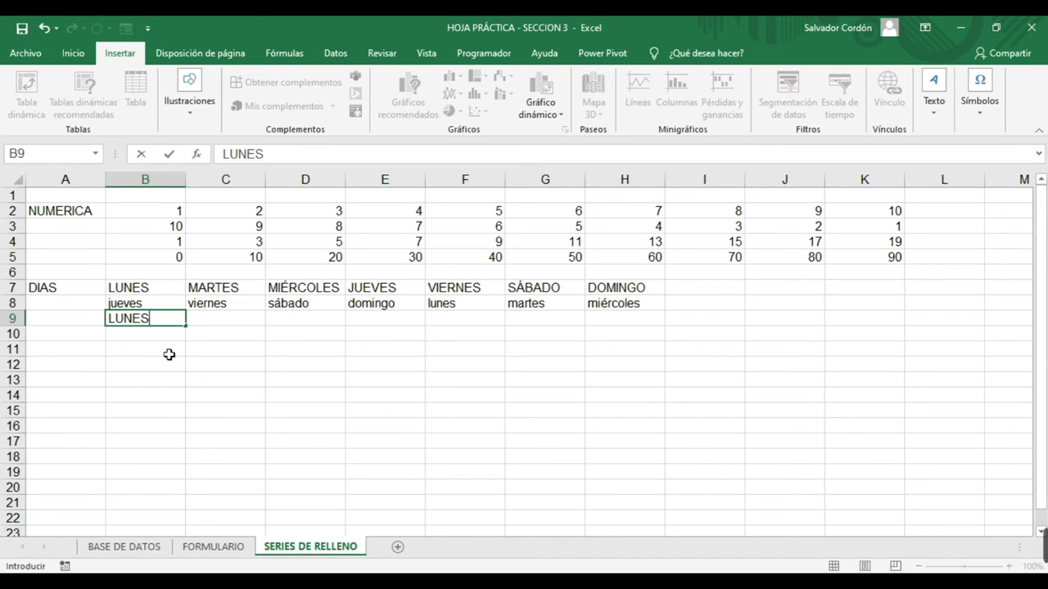
{"action": "key", "text": "Tab"}
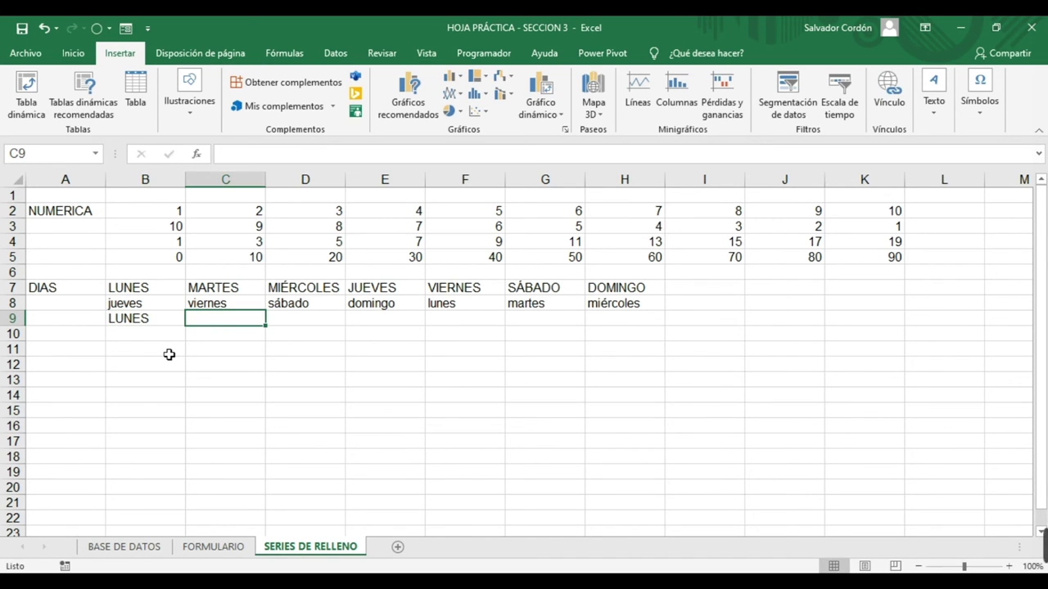
{"action": "type", "text": "MIERCOLES"}
{"action": "key", "text": "Return"}
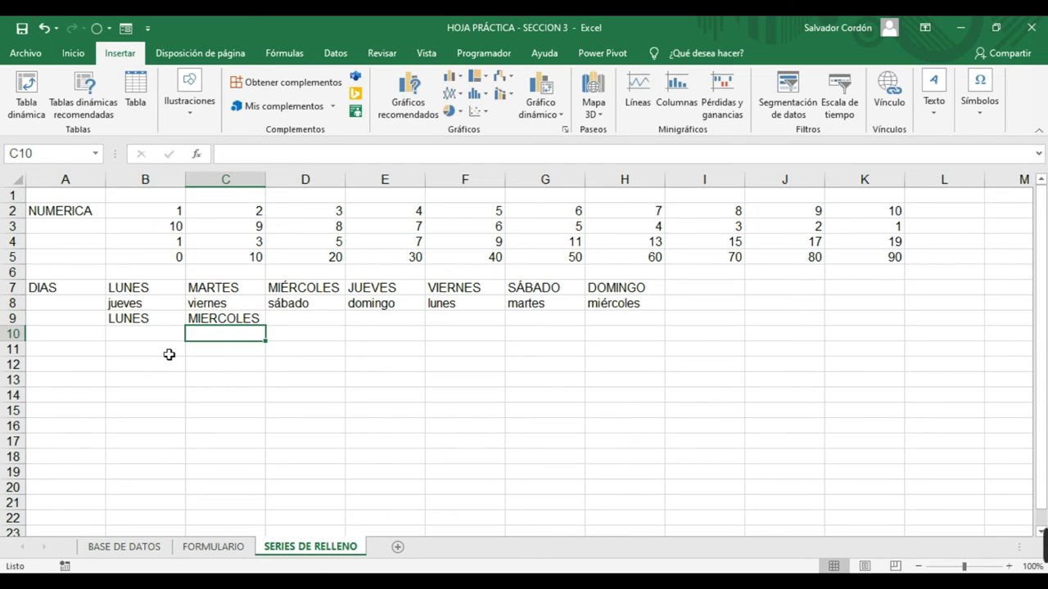
{"action": "left_click_drag", "start_coordinate": [163, 319], "coordinate": [692, 354]}
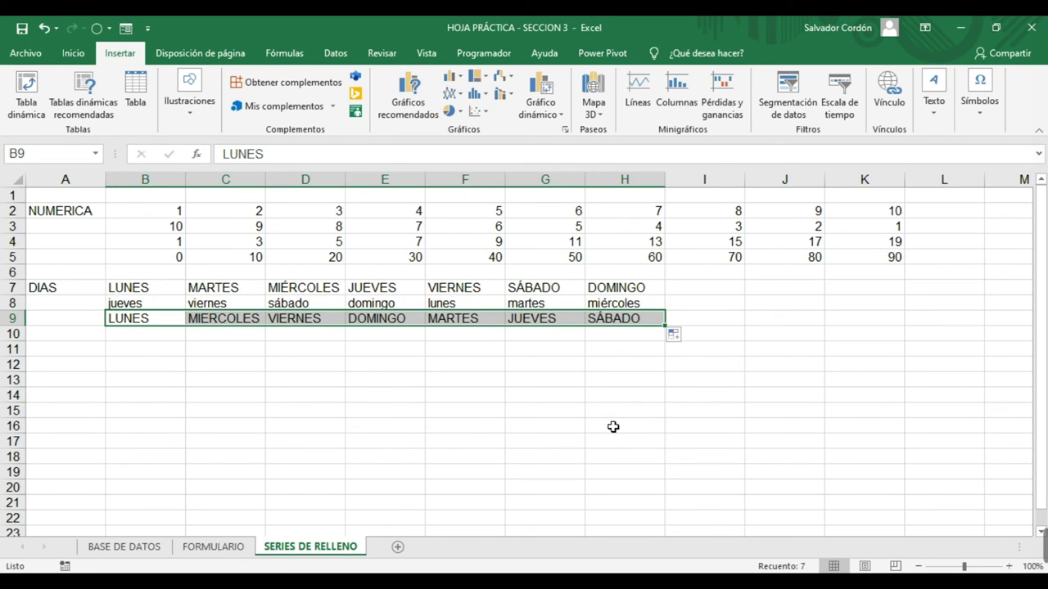
{"action": "left_click", "coordinate": [452, 407]}
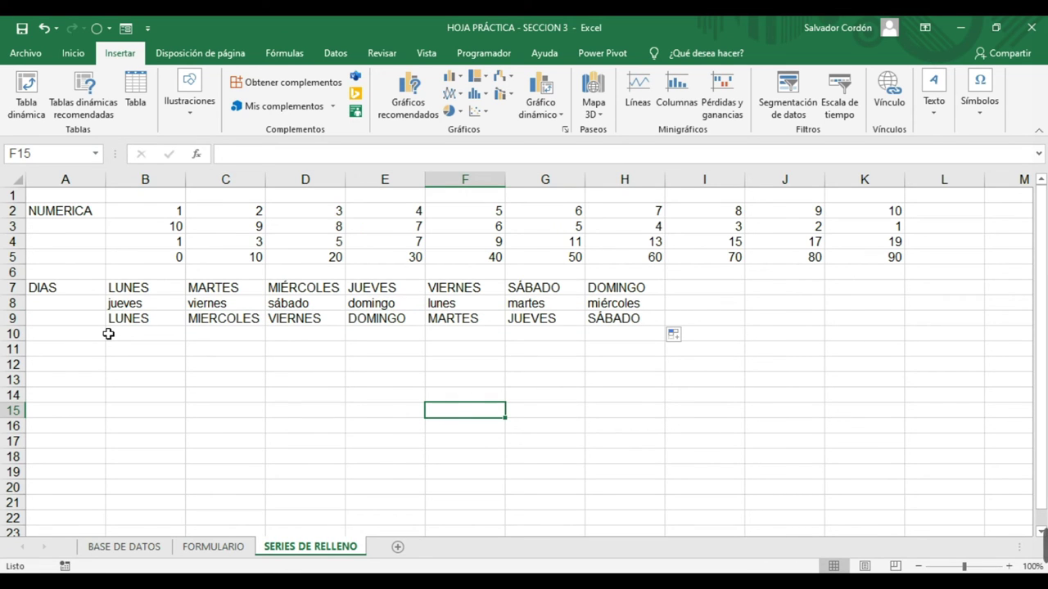
Label cell A11 MESES for the month series
{"action": "left_click", "coordinate": [82, 348]}
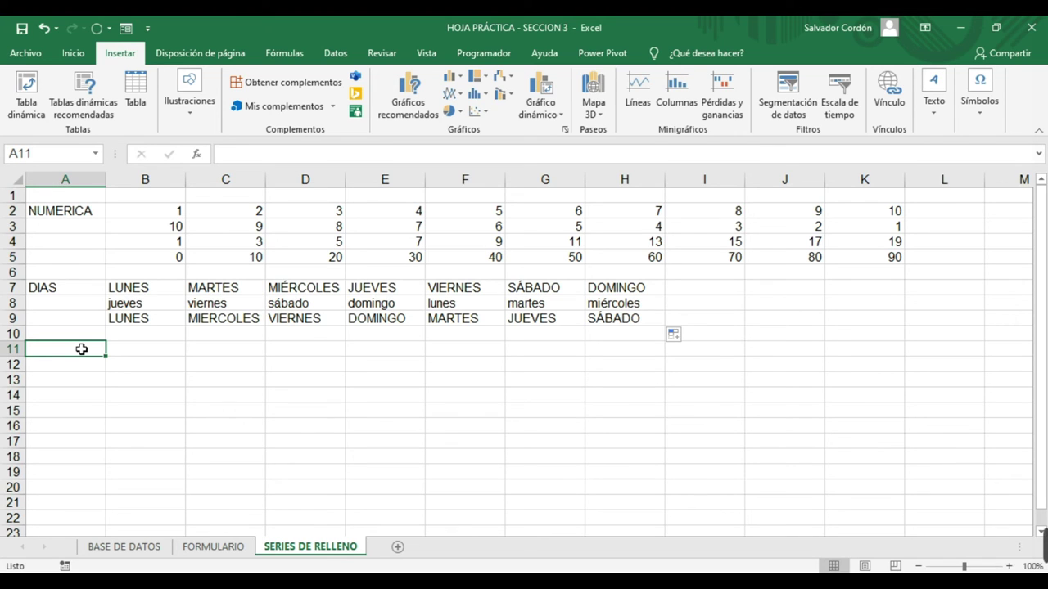
{"action": "type", "text": "mese"}
{"action": "key", "text": "BackSpace"}
{"action": "key", "text": "BackSpace"}
{"action": "key", "text": "BackSpace"}
{"action": "type", "text": "MESES"}
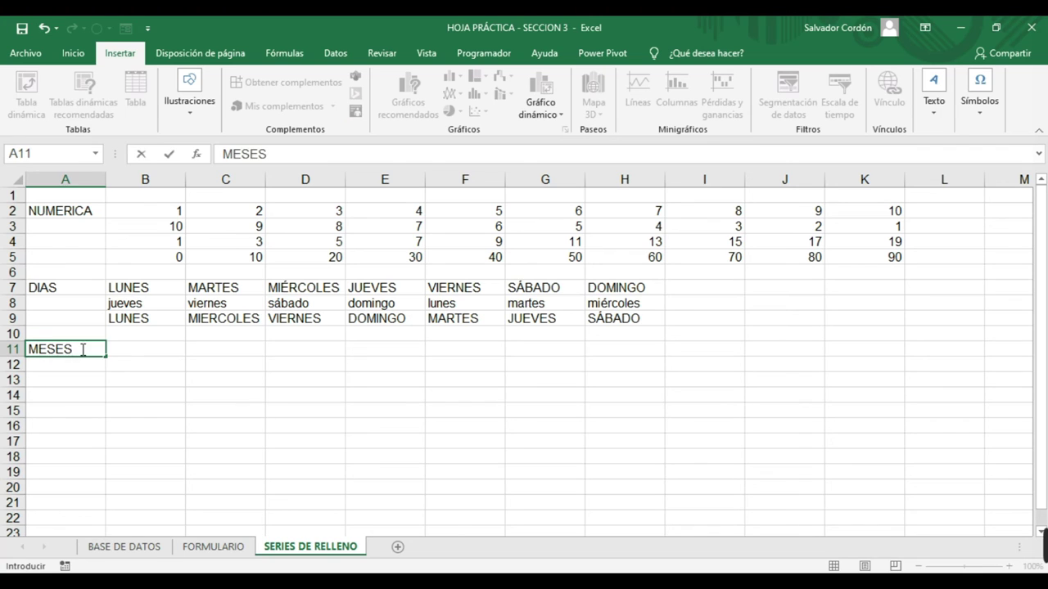
Enter Enero in B11 and autofill the month series across the row to Diciembre in M11
{"action": "left_click", "coordinate": [127, 349]}
{"action": "type", "text": "eNER"}
{"action": "key", "text": "BackSpace"}
{"action": "key", "text": "BackSpace"}
{"action": "key", "text": "BackSpace"}
{"action": "key", "text": "BackSpace"}
{"action": "type", "text": "Enero"}
{"action": "key", "text": "Return"}
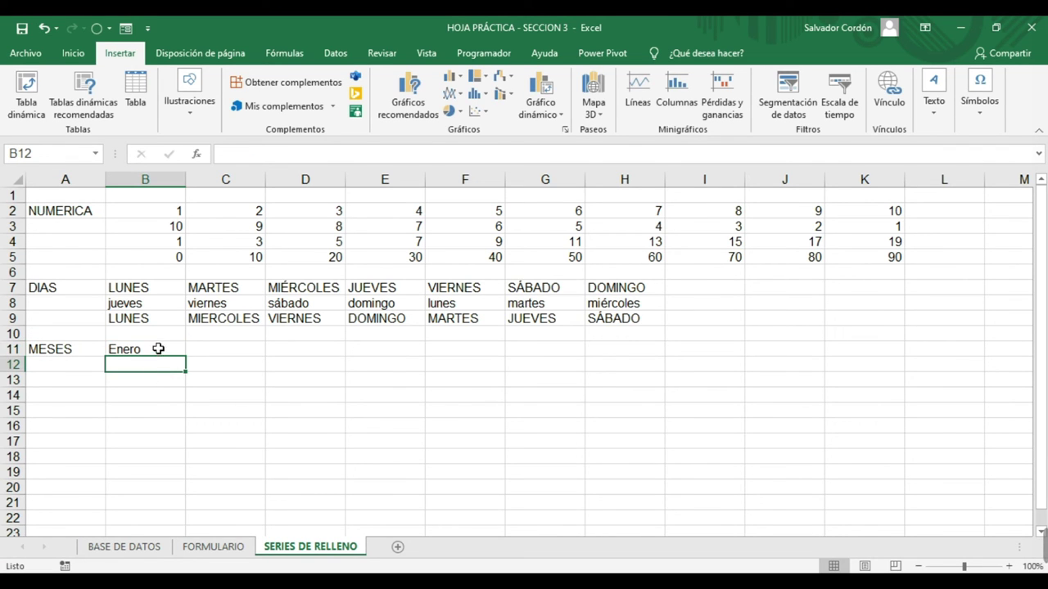
{"action": "left_click", "coordinate": [158, 349]}
{"action": "left_click_drag", "start_coordinate": [189, 356], "coordinate": [952, 353]}
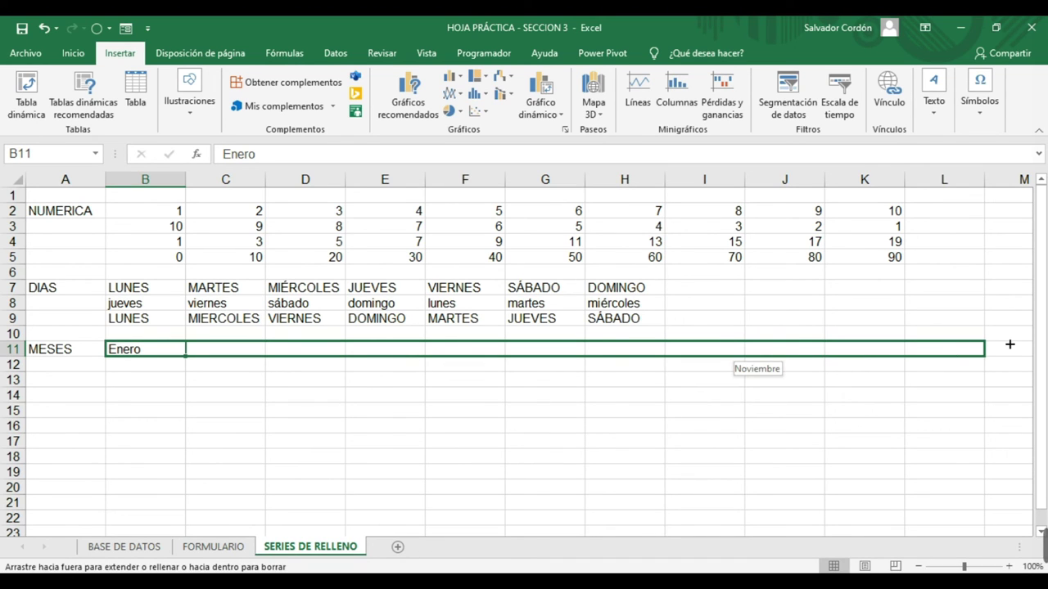
{"action": "left_click_drag", "start_coordinate": [1025, 349], "coordinate": [1030, 348]}
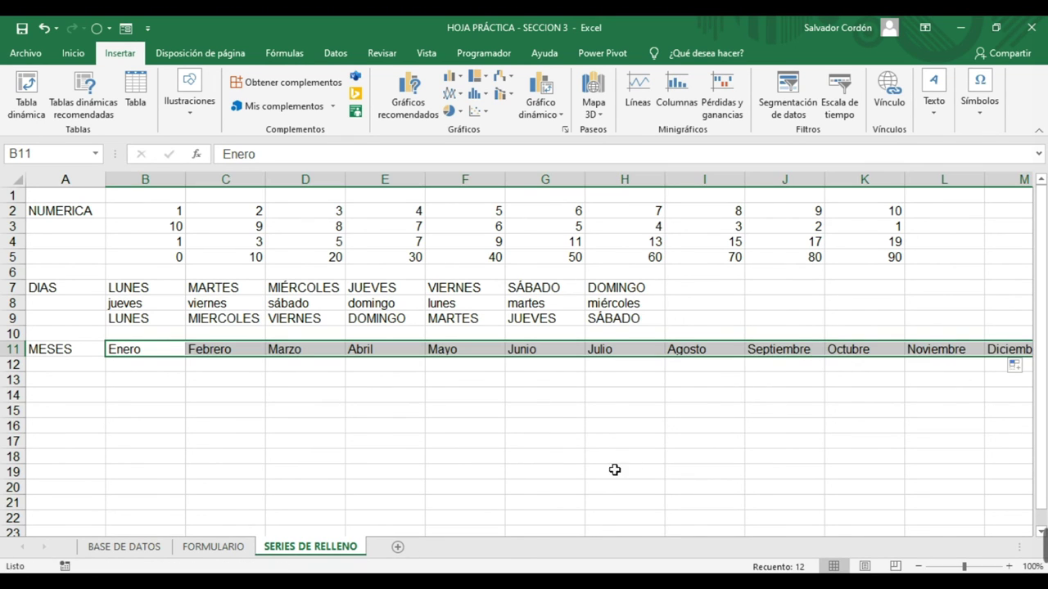
{"action": "scroll", "coordinate": [627, 430], "scroll_direction": "down", "scroll_amount": 1}
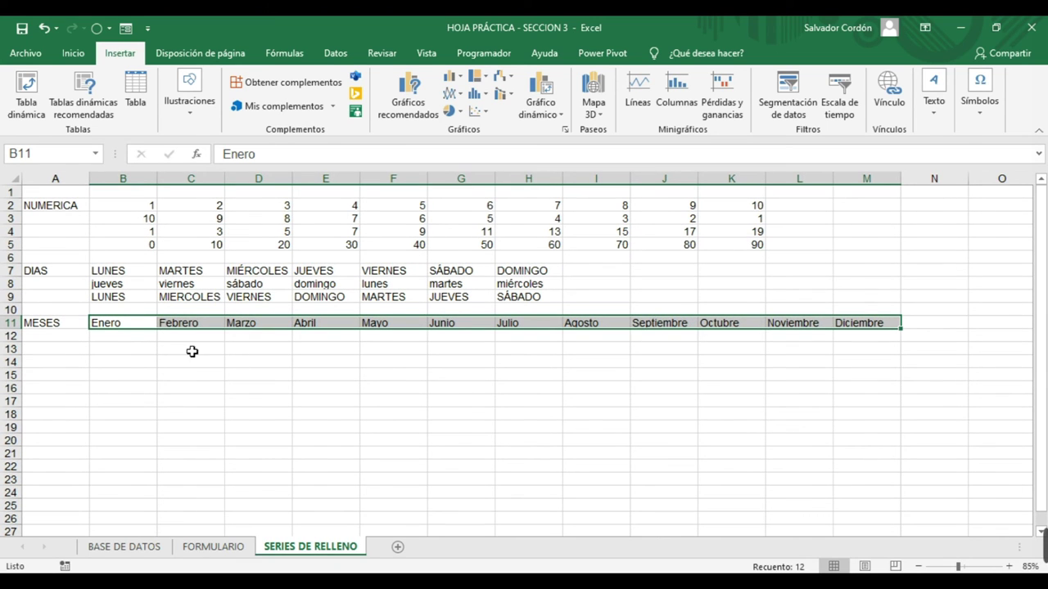
Enter DICIEMBRE in B12 as the starting value of a second month series
{"action": "left_click", "coordinate": [108, 337]}
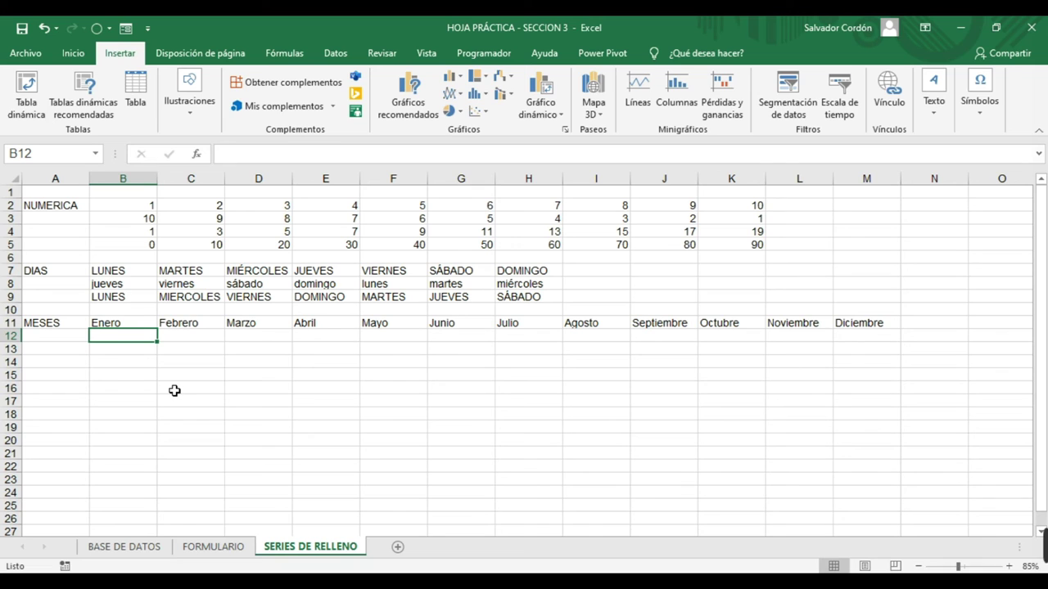
{"action": "type", "text": "DICIEMBRE"}
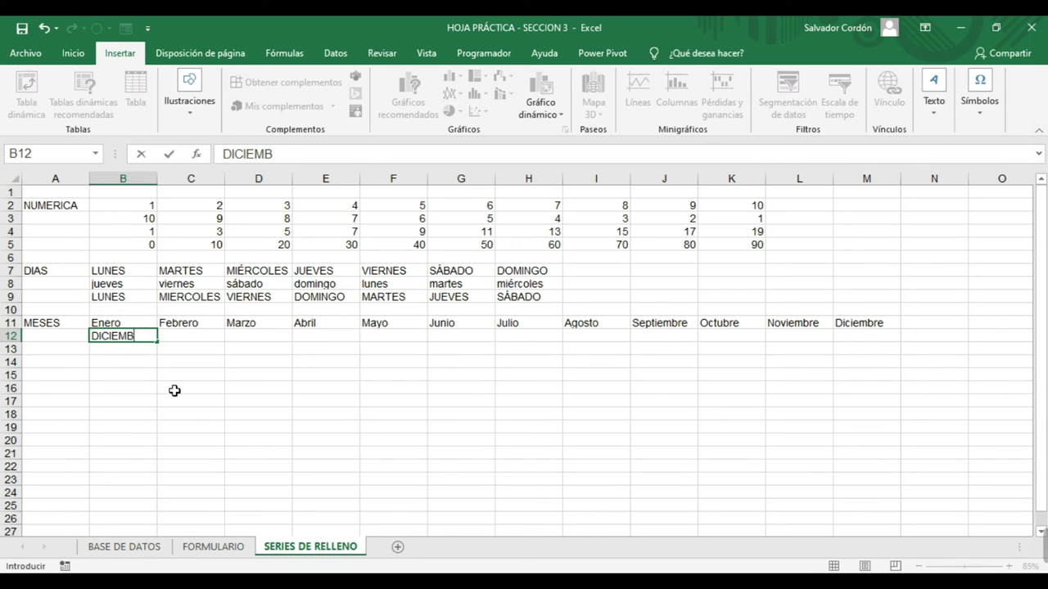
{"action": "left_click", "coordinate": [174, 391]}
{"action": "left_click", "coordinate": [143, 337]}
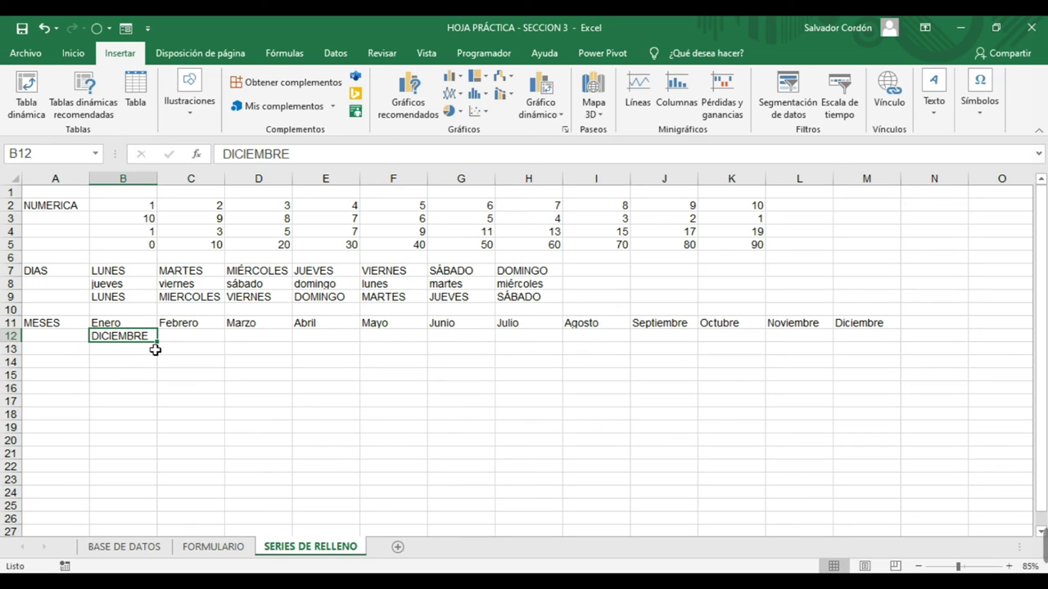
Autofill the months from B12 across to D12 and clear the filled cells C12:D12
{"action": "left_click", "coordinate": [157, 343]}
{"action": "left_click_drag", "start_coordinate": [156, 343], "coordinate": [283, 355]}
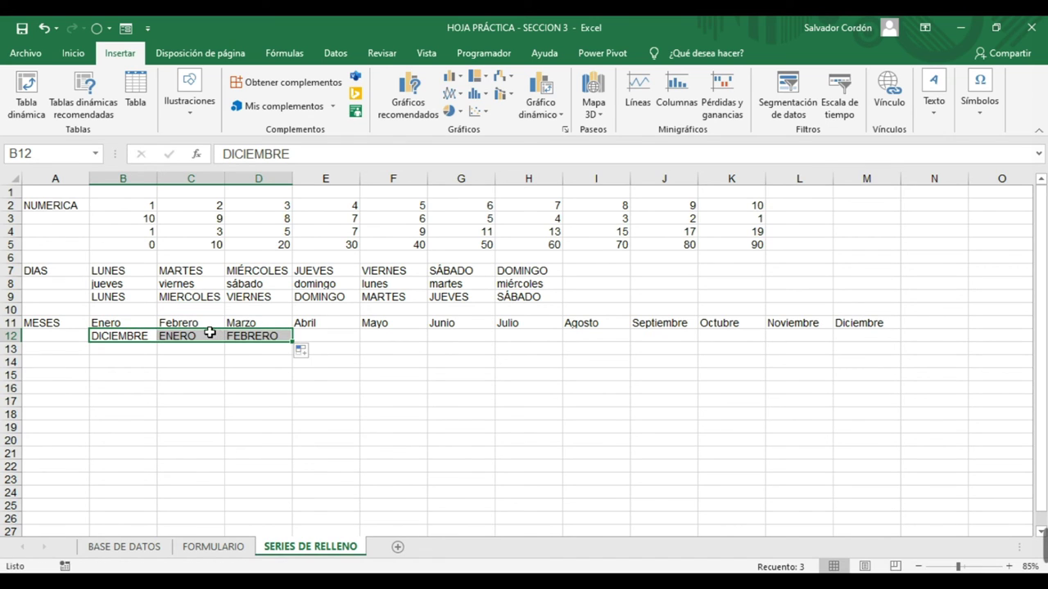
{"action": "left_click_drag", "start_coordinate": [211, 337], "coordinate": [241, 338]}
{"action": "key", "text": "Delete"}
Enter NOVIEMBRE in C12 to set a descending month order
{"action": "left_click", "coordinate": [171, 336]}
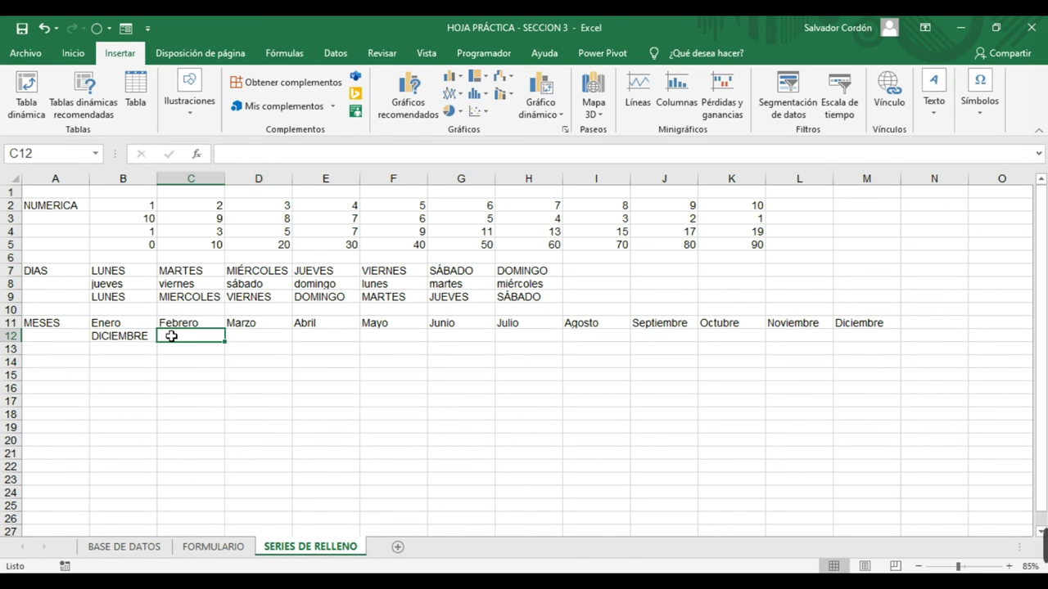
{"action": "type", "text": "NO"}
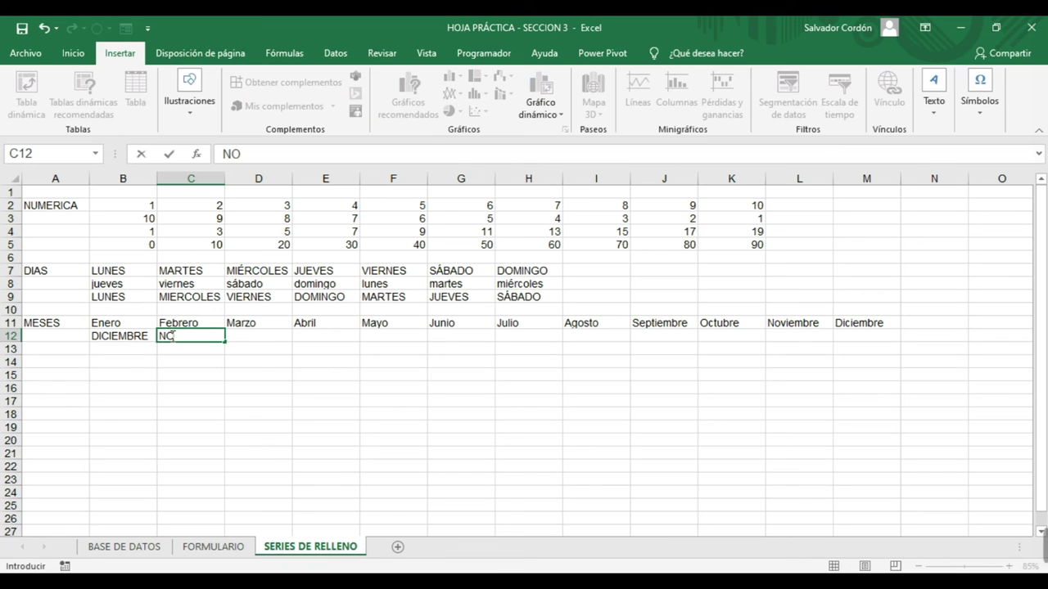
{"action": "type", "text": "VIEMBRE"}
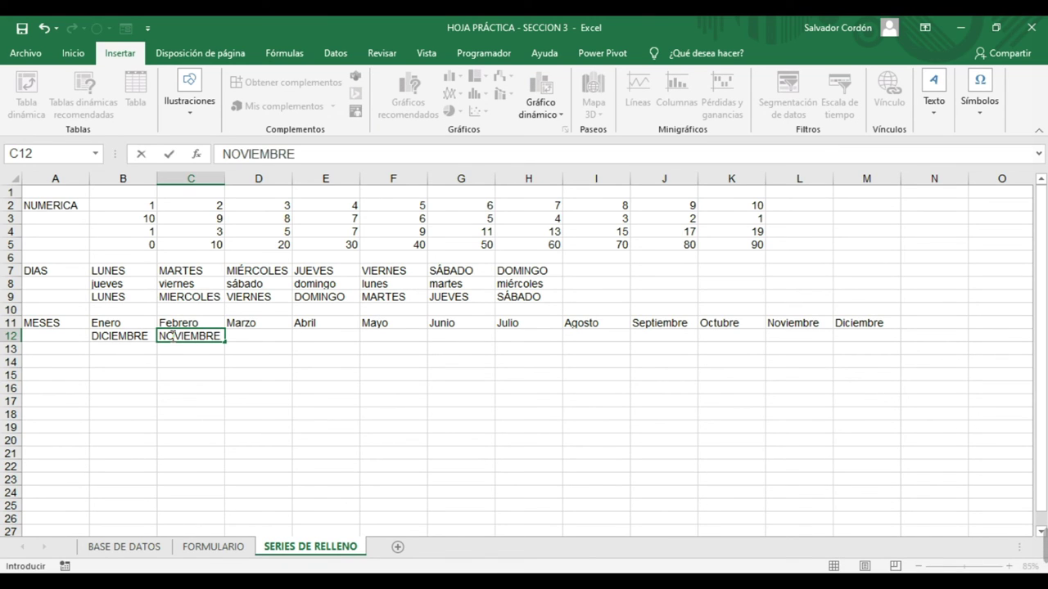
{"action": "key", "text": "Return"}
Autofill the descending months from B12:C12 across to M12 and widen column E slightly to fit SEPTIEMBRE
{"action": "left_click_drag", "start_coordinate": [151, 337], "coordinate": [875, 343]}
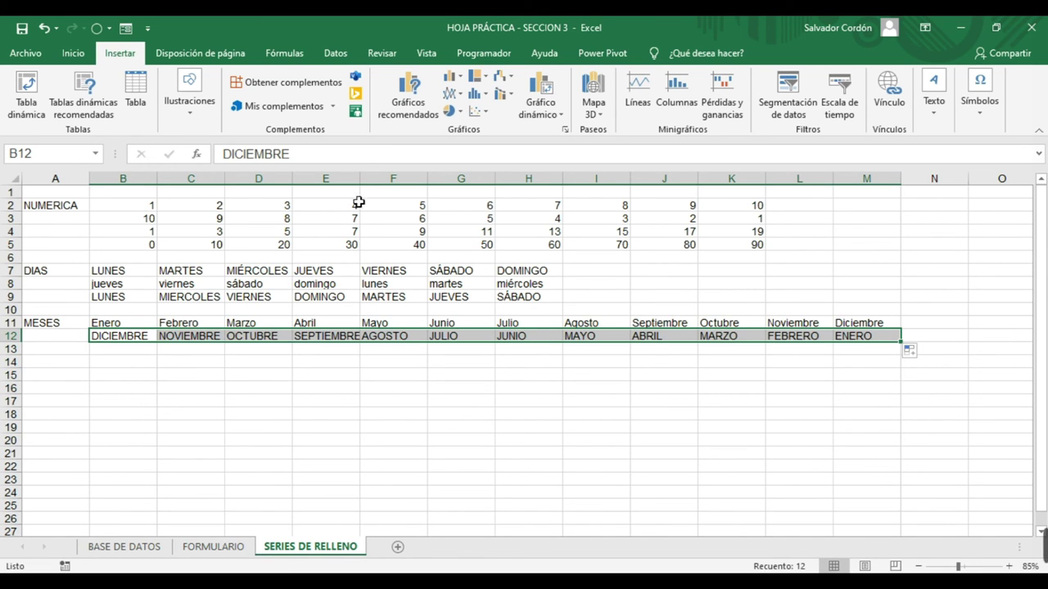
{"action": "left_click_drag", "start_coordinate": [360, 177], "coordinate": [364, 178]}
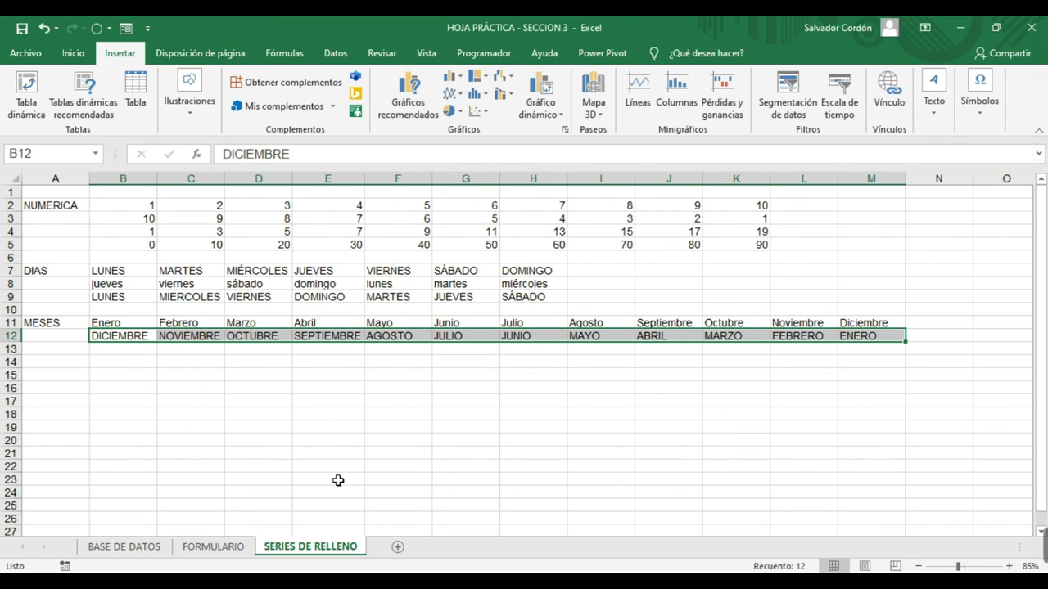
Label cell A15 HORAS and enter 08:00 in B15 as the starting time
{"action": "left_click", "coordinate": [79, 364]}
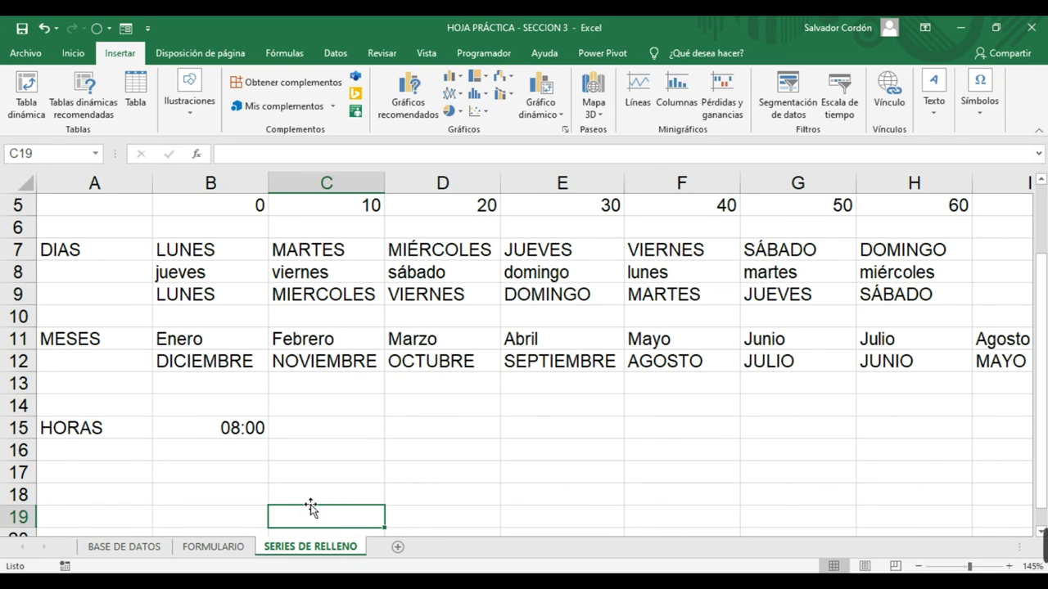
Autofill the hourly series from 08:00 in B15 across to F15 and clear the filled cells C15:F15
{"action": "left_click", "coordinate": [233, 434]}
{"action": "left_click_drag", "start_coordinate": [267, 440], "coordinate": [720, 430]}
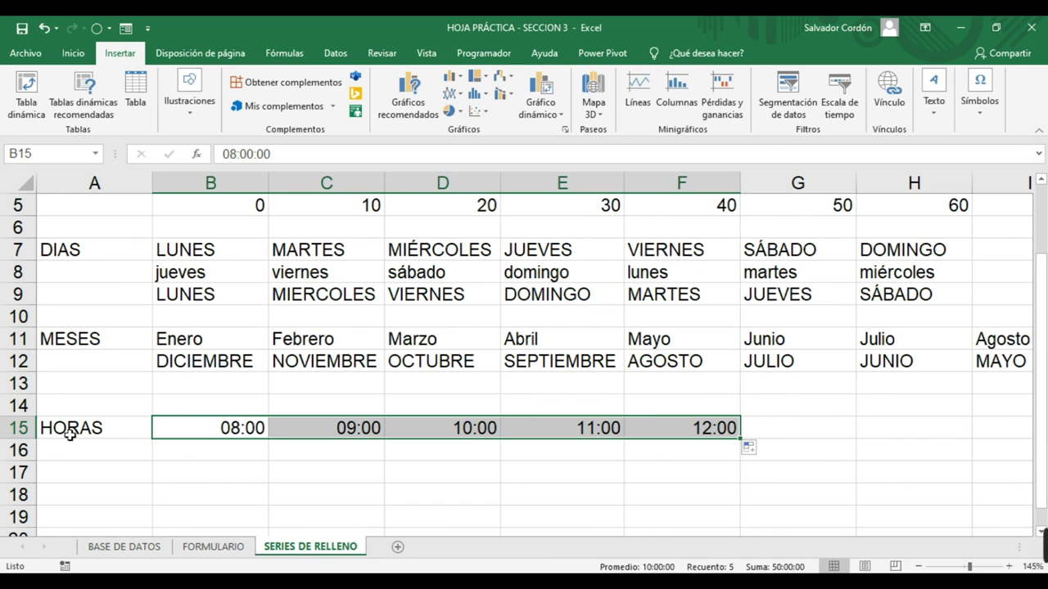
{"action": "left_click_drag", "start_coordinate": [274, 426], "coordinate": [685, 425]}
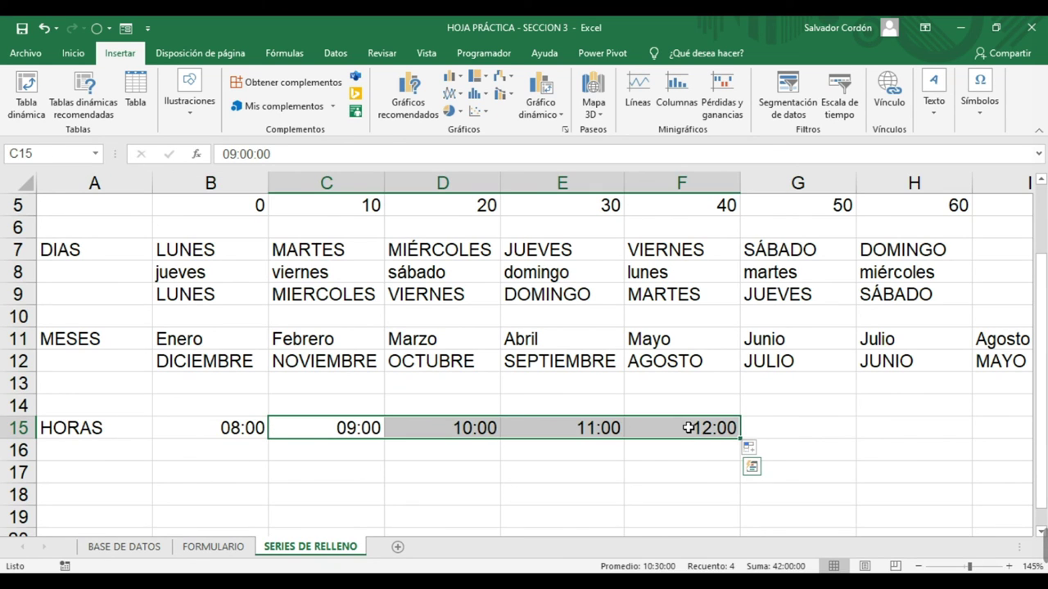
{"action": "key", "text": "Delete"}
Enter 8:05 in C15 and autofill the five-minute time series from B15:C15 across to G15
{"action": "left_click", "coordinate": [354, 431]}
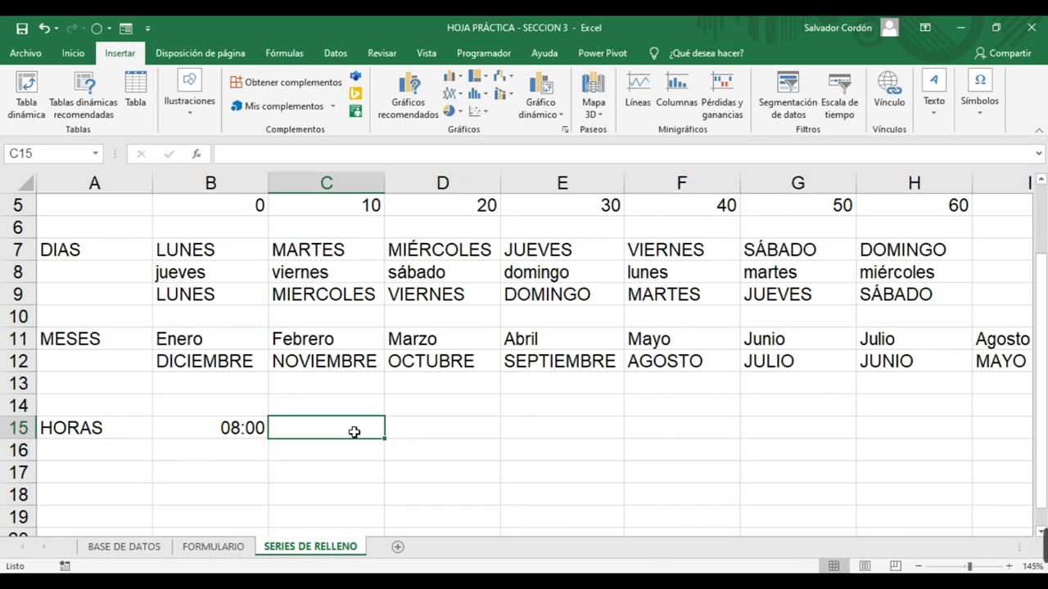
{"action": "type", "text": "8:05"}
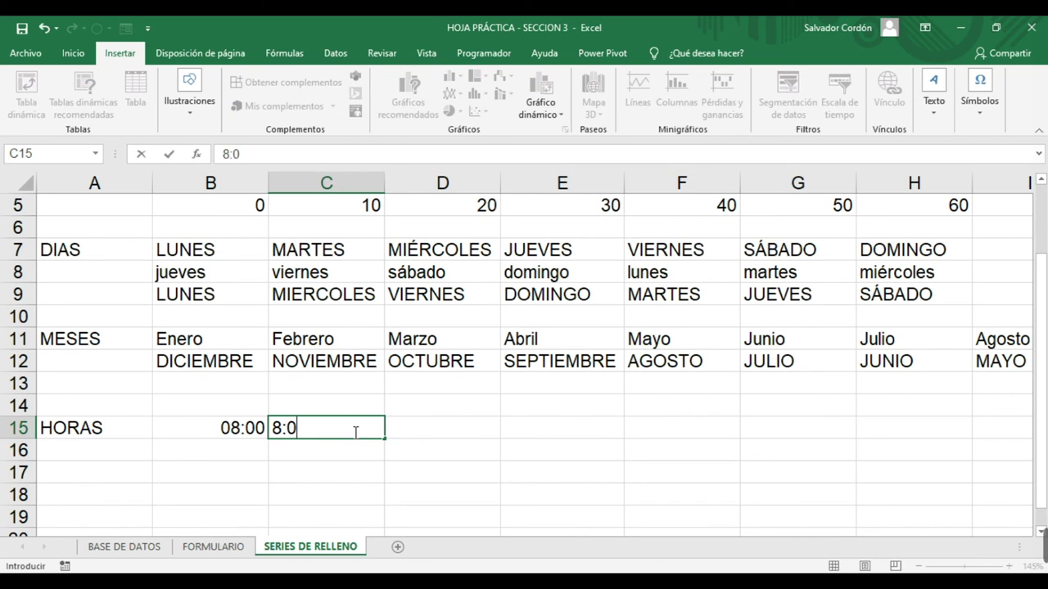
{"action": "key", "text": "Return"}
{"action": "left_click", "coordinate": [233, 429]}
{"action": "left_click_drag", "start_coordinate": [233, 429], "coordinate": [823, 444]}
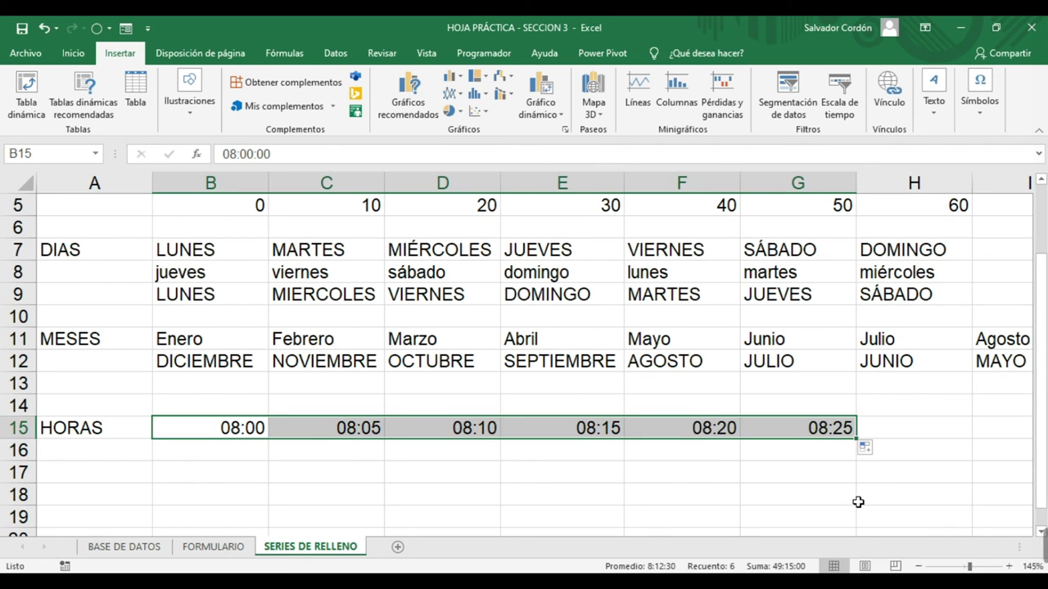
{"action": "left_click", "coordinate": [402, 459]}
{"action": "left_click_drag", "start_coordinate": [365, 429], "coordinate": [827, 438]}
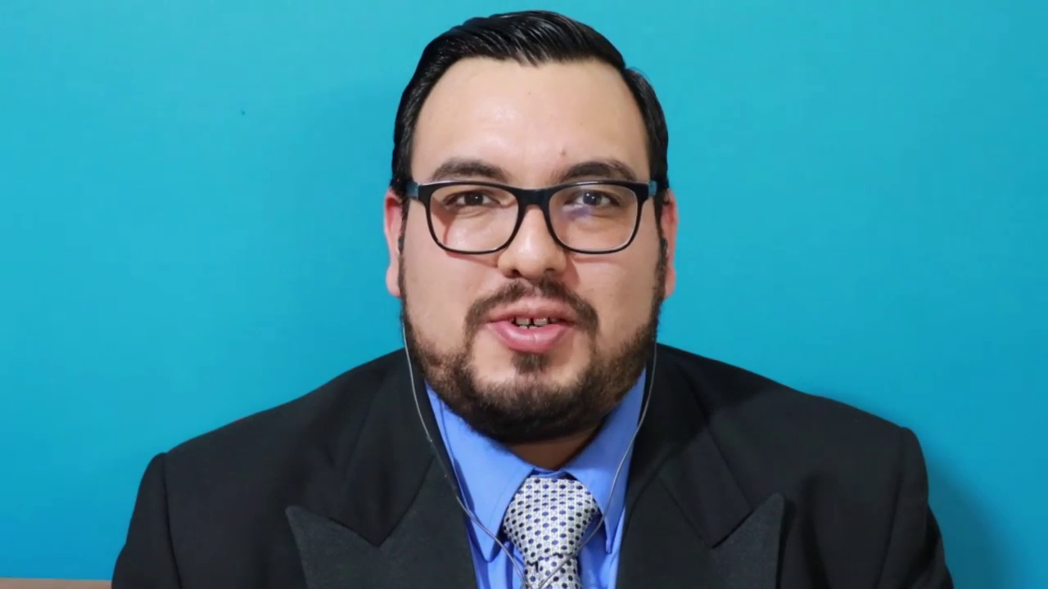